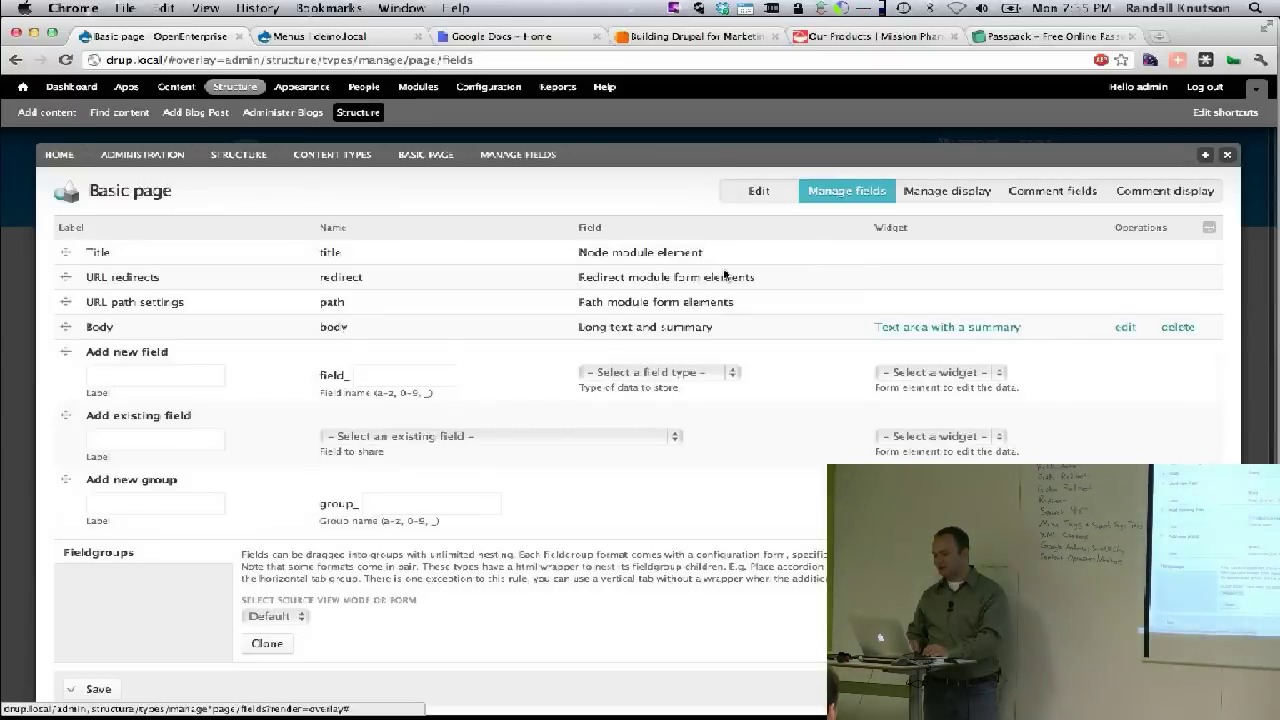
Navigate via Structure > Content types to the Blog Post Manage fields page.
click(160, 372)
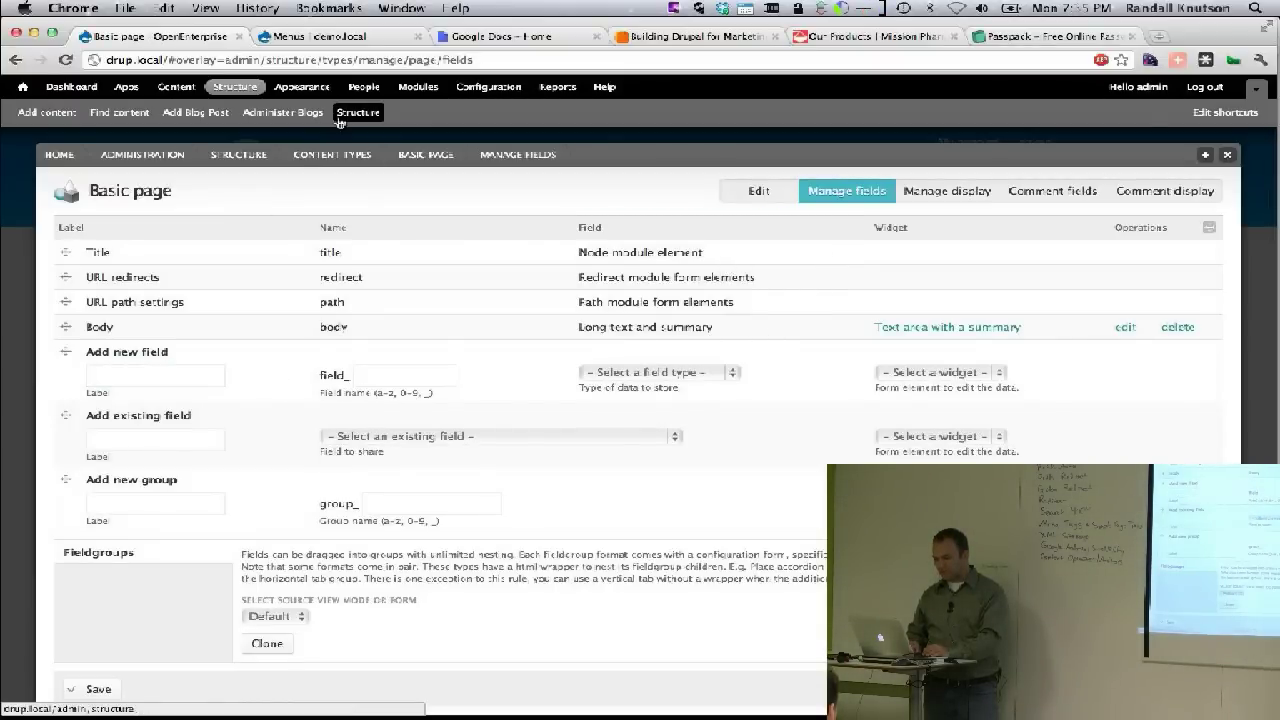
click(283, 112)
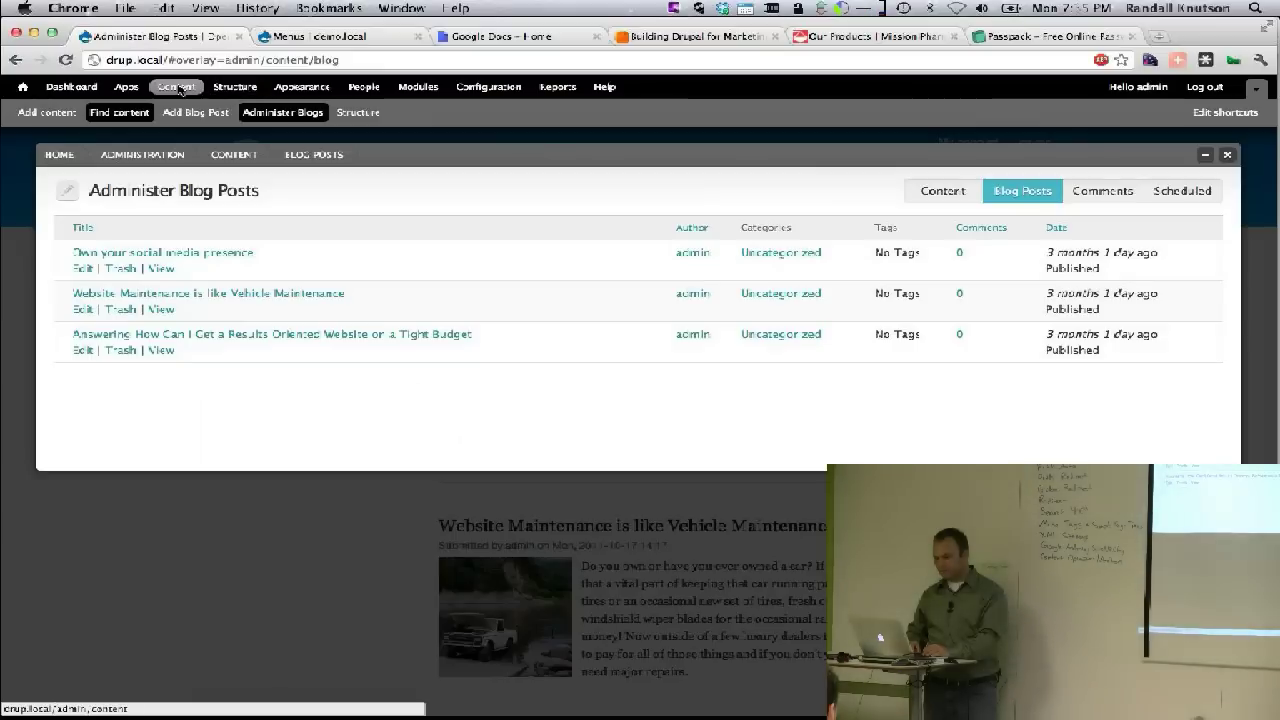
click(119, 112)
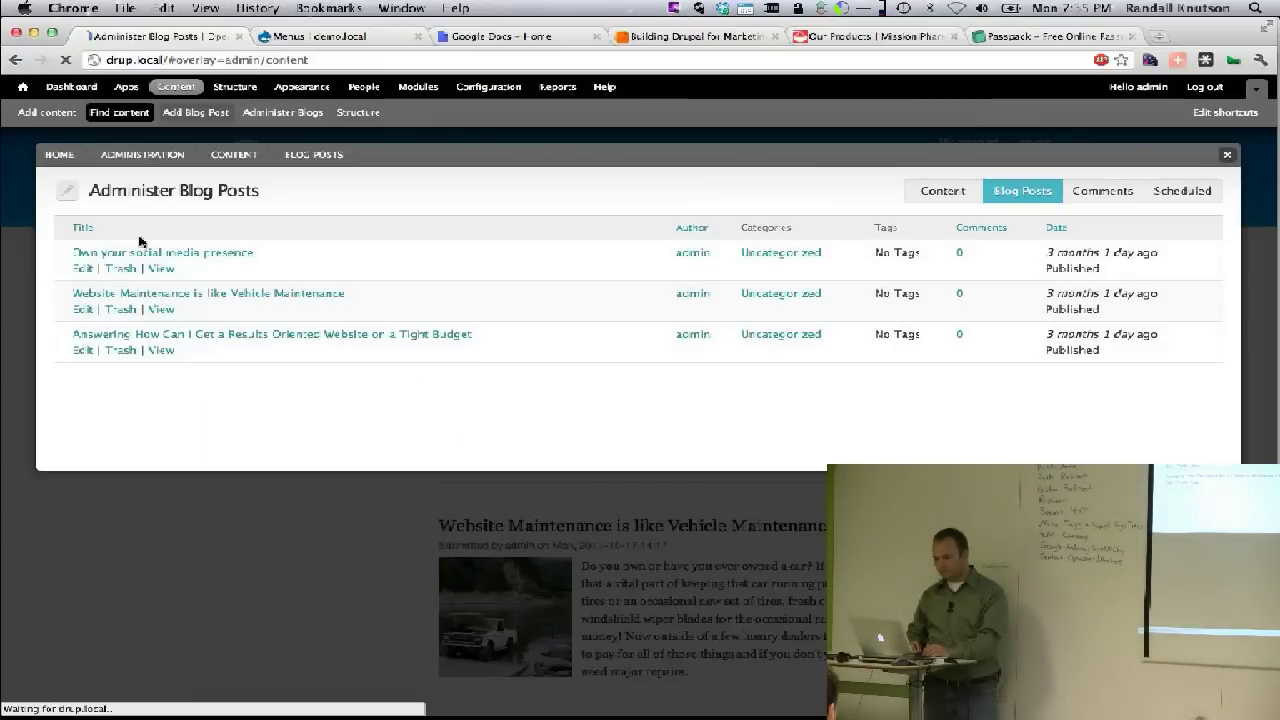
click(234, 86)
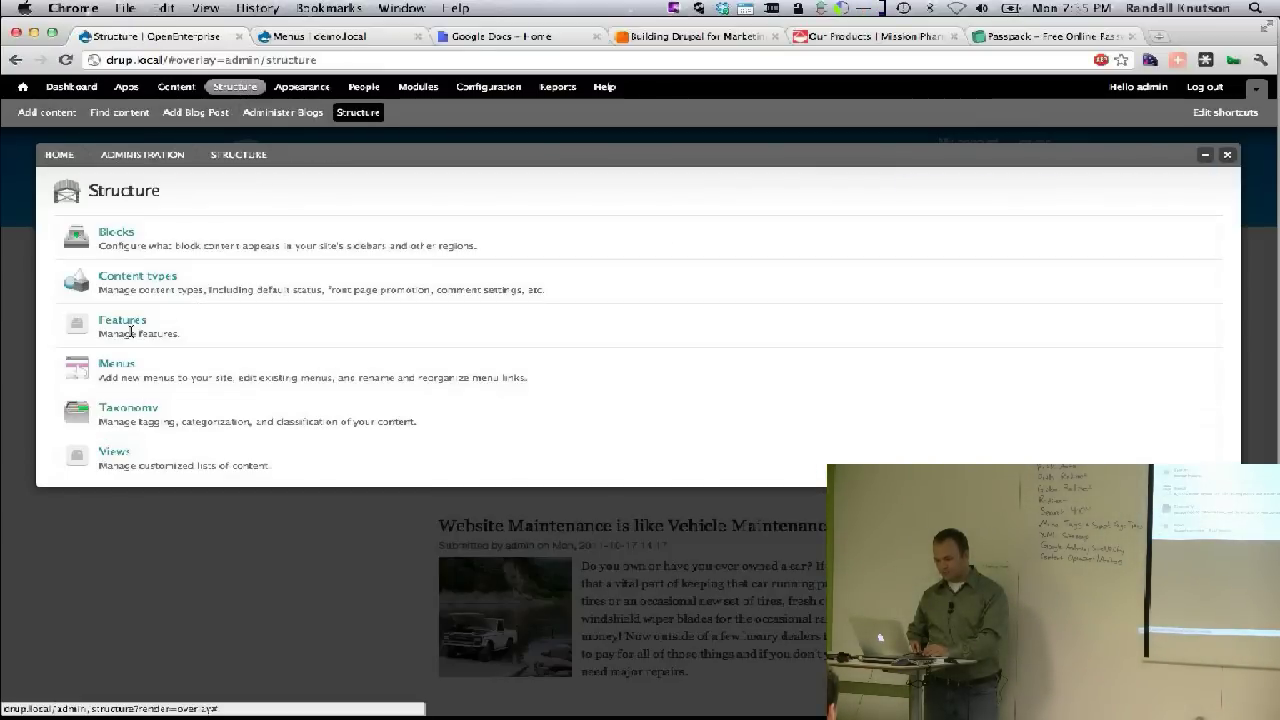
click(134, 277)
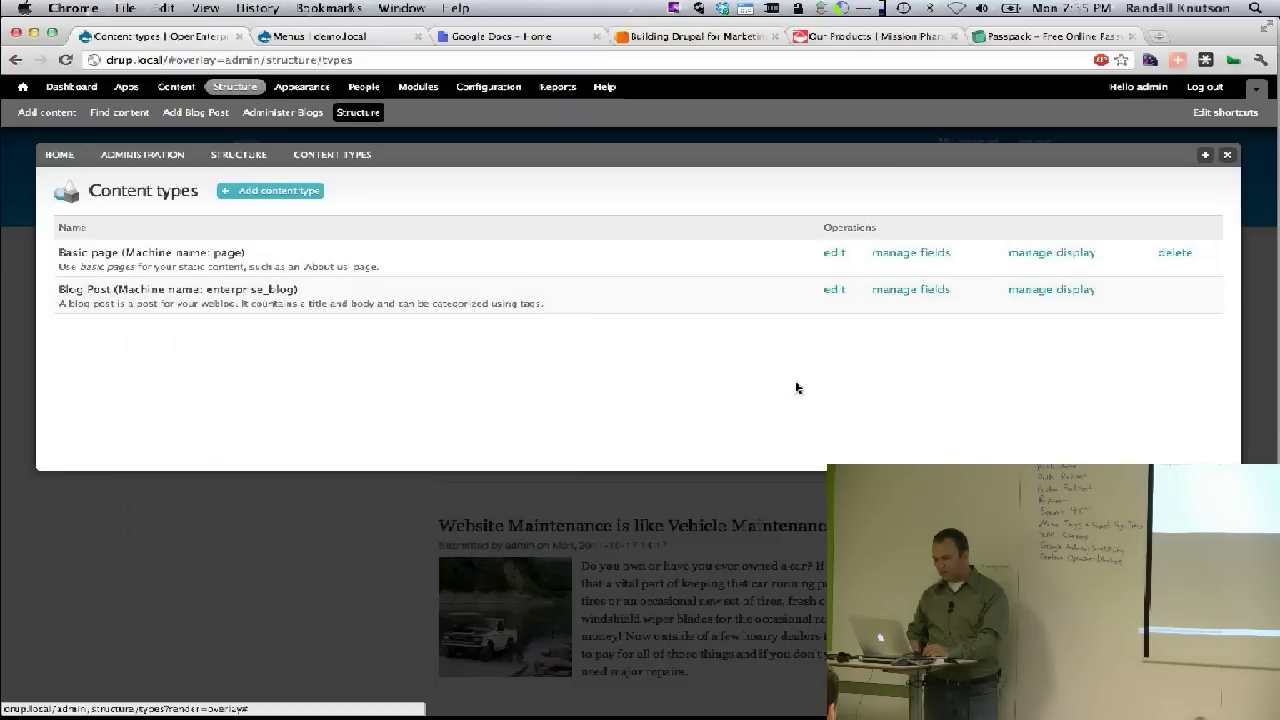
click(927, 291)
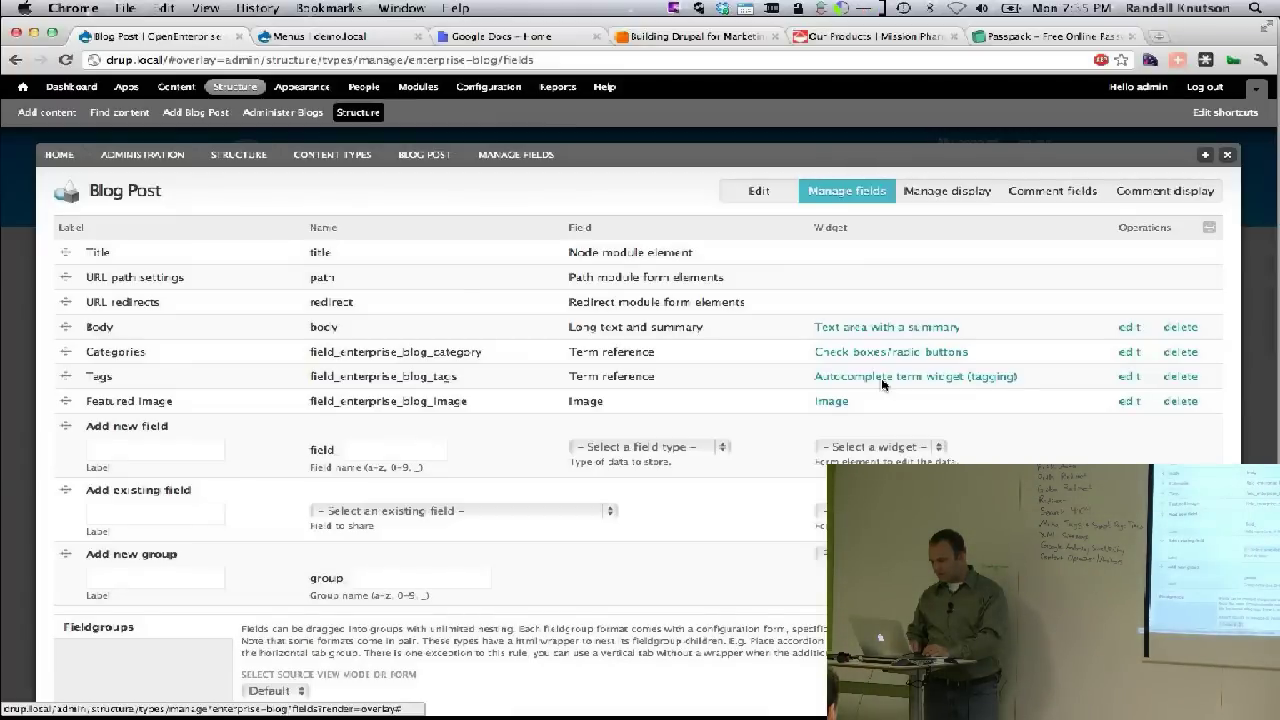
Enter 'Test' as the new field label and look over the field type list.
click(155, 449)
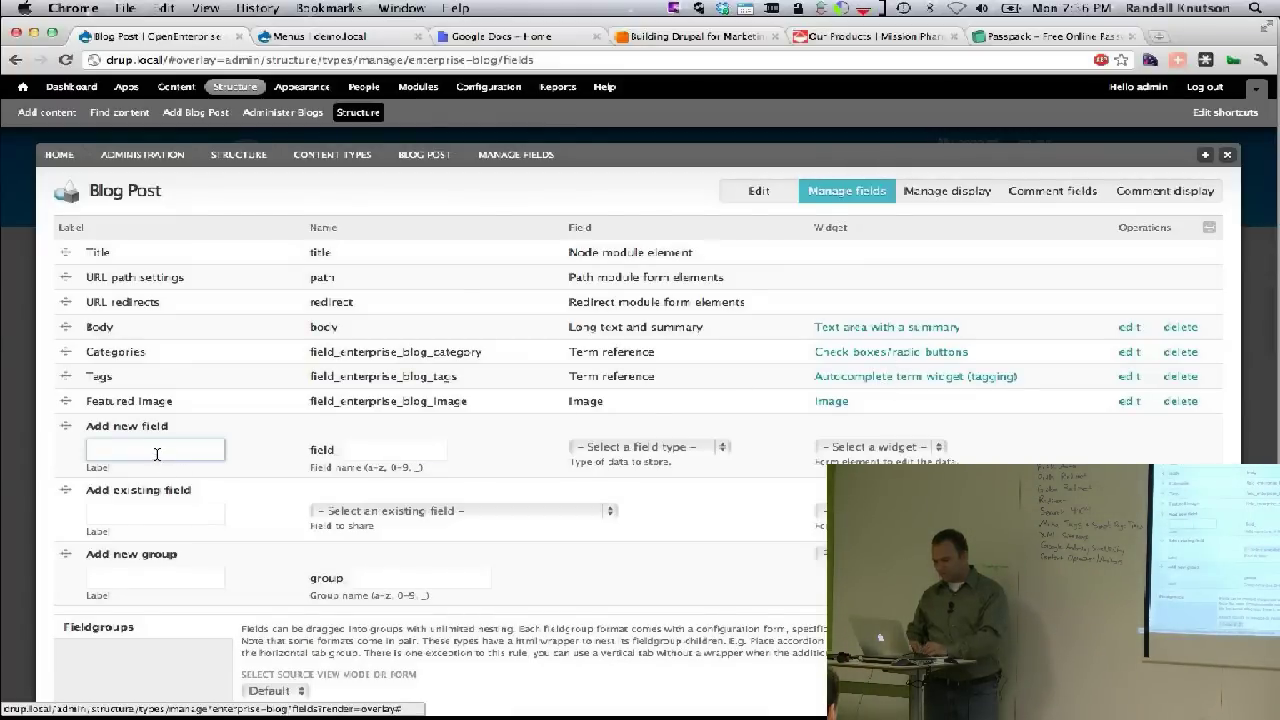
text(Test)
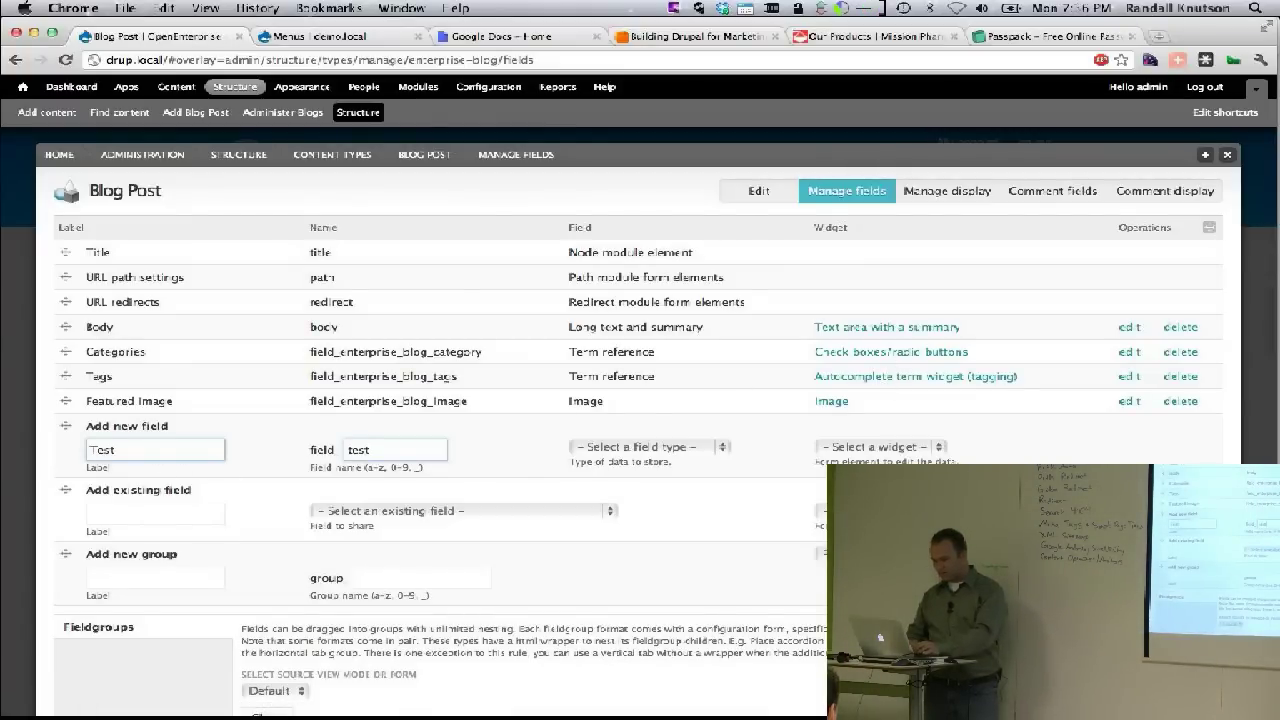
click(625, 447)
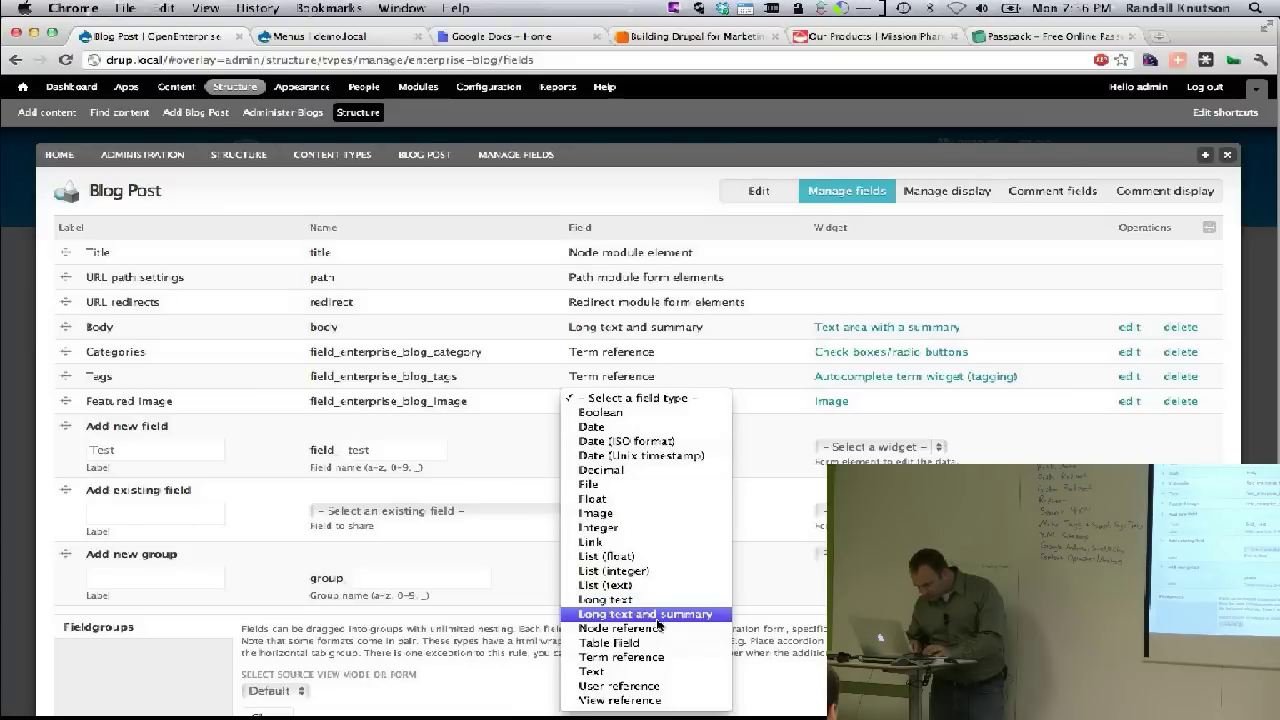
click(508, 505)
key(super+Tab)
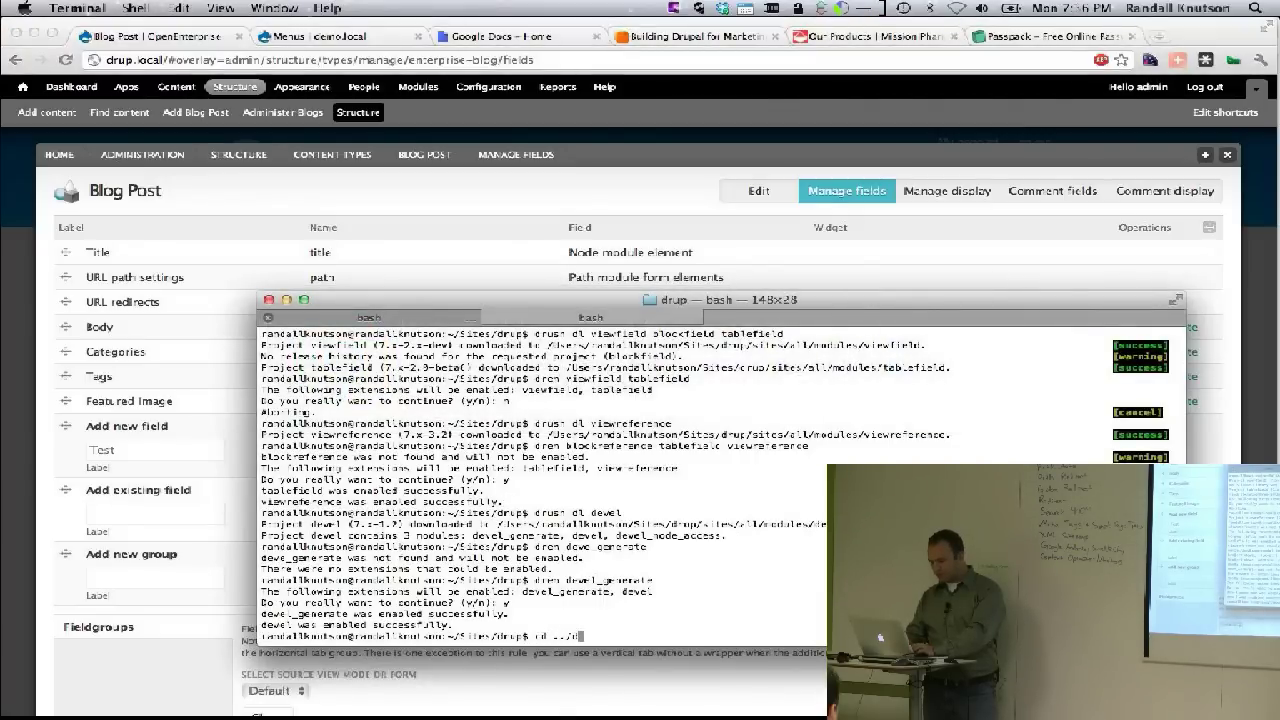
Run 'dren options_elements', then rerun it as 'dren options_element'.
key(BackSpace)
key(BackSpace)
key(BackSpace)
key(BackSpace)
text(dren options_elements)
key(Return)
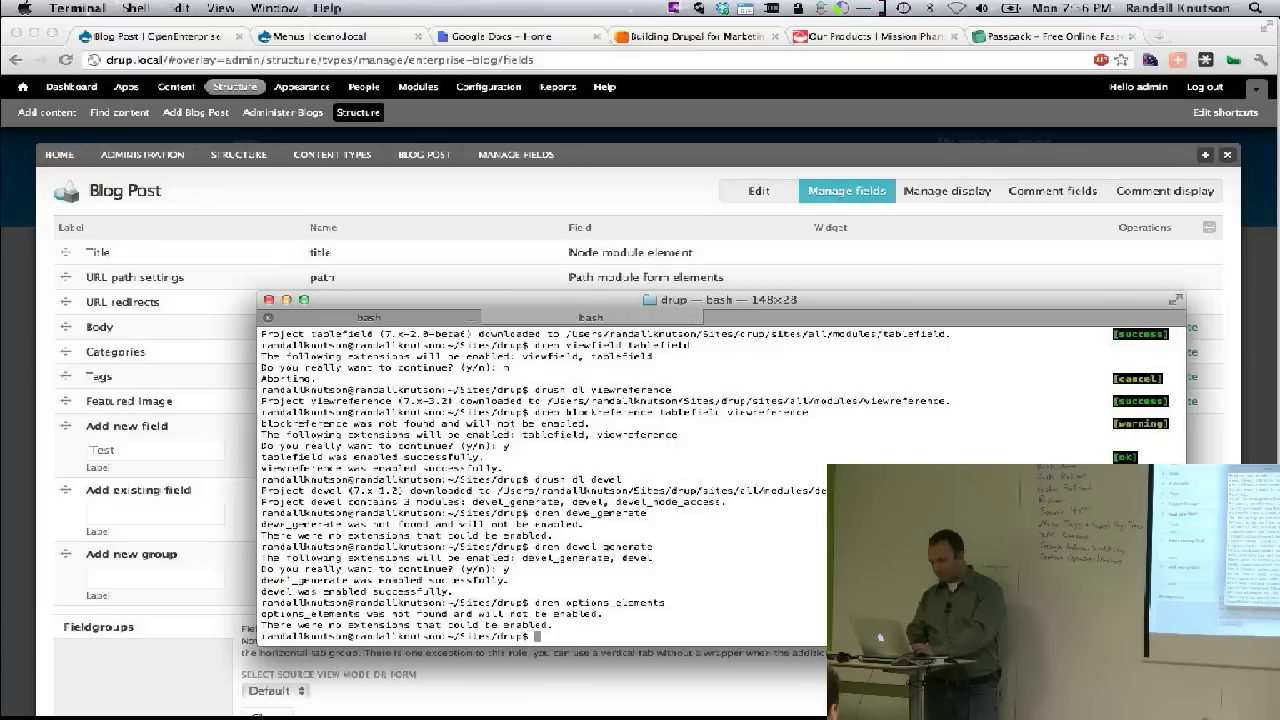
key(Up)
key(BackSpace)
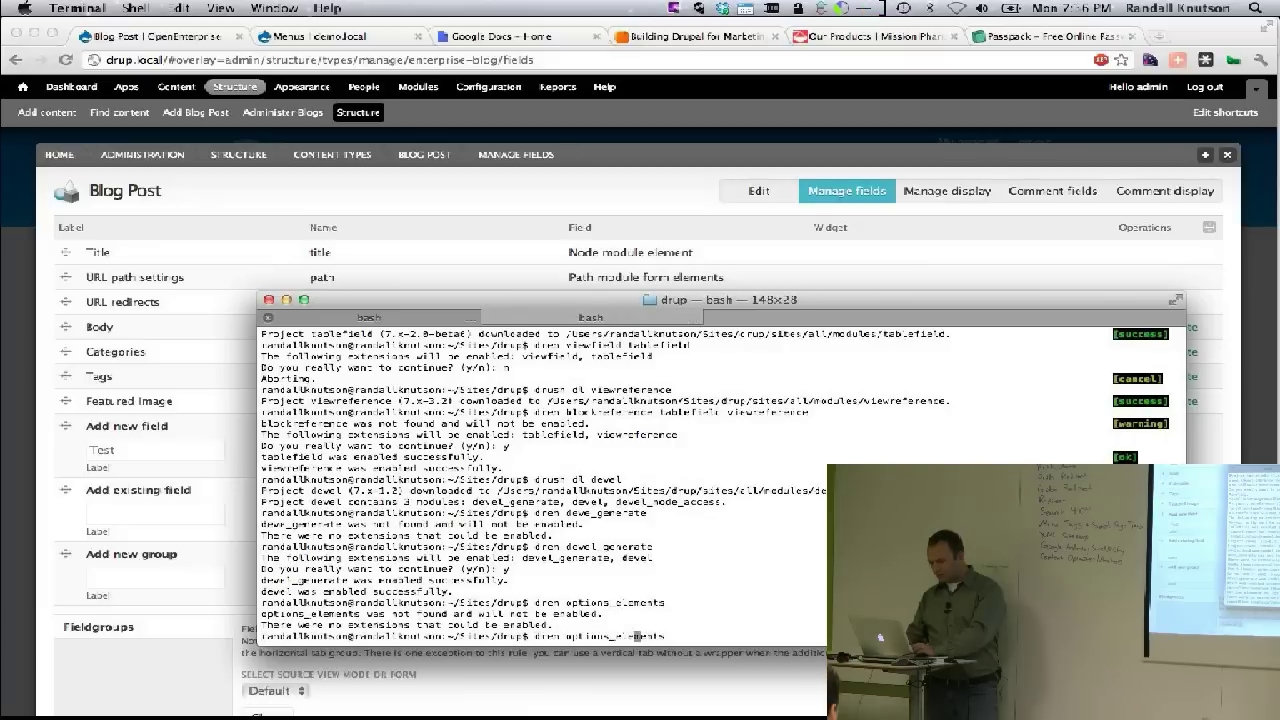
key(Return)
Retry the enable command with a corrected module name until it reports options_element already enabled.
key(super+Tab)
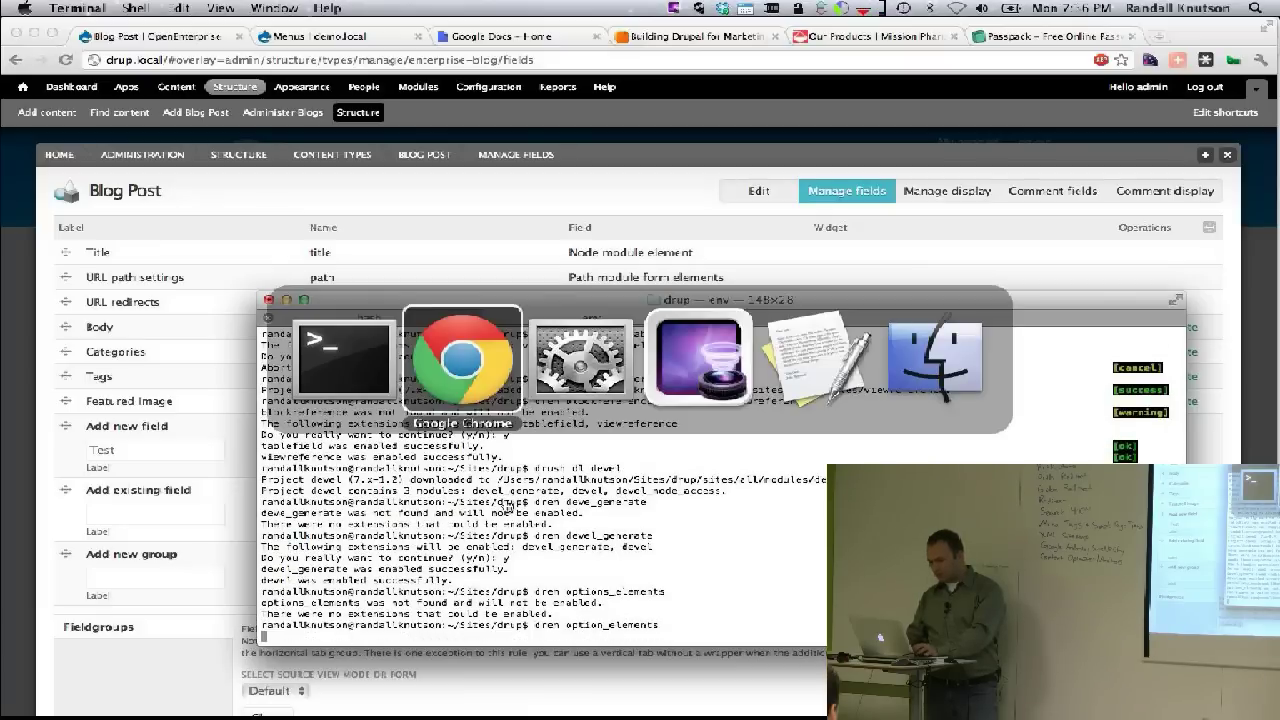
key(super+Tab)
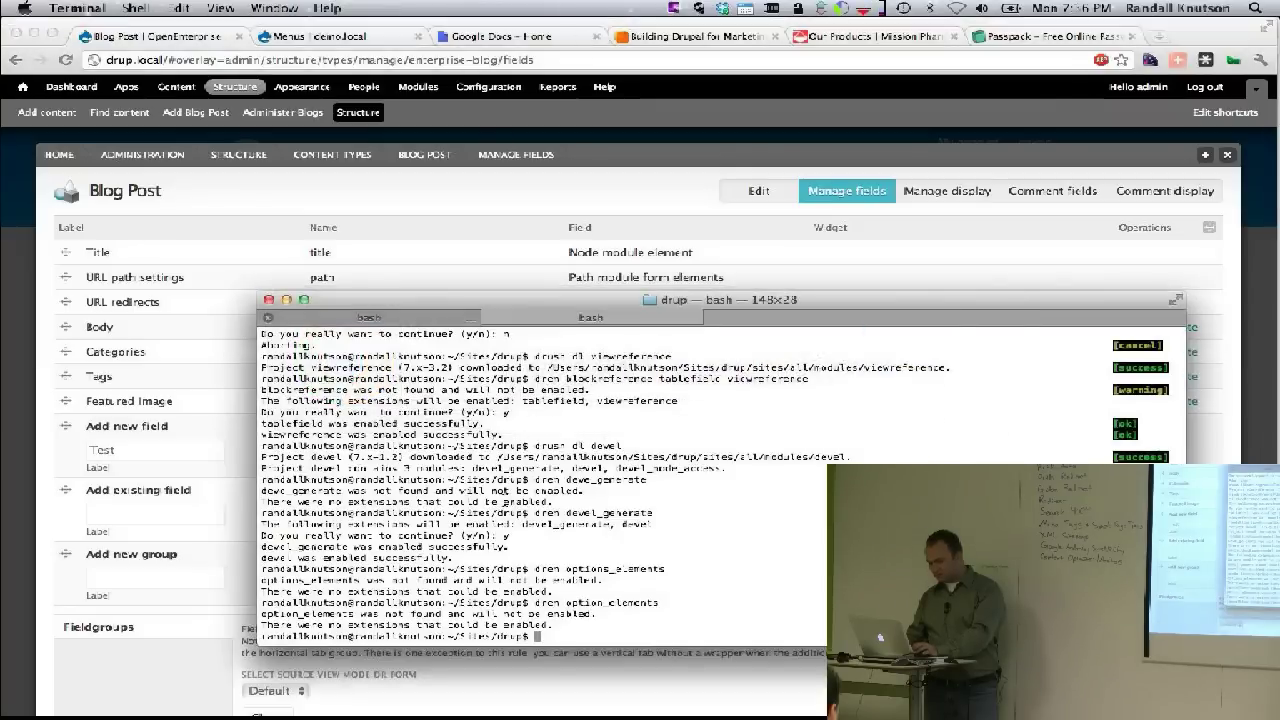
key(Up)
key(BackSpace)
key(Left)
key(Left)
key(Left)
key(Left)
key(Left)
key(Left)
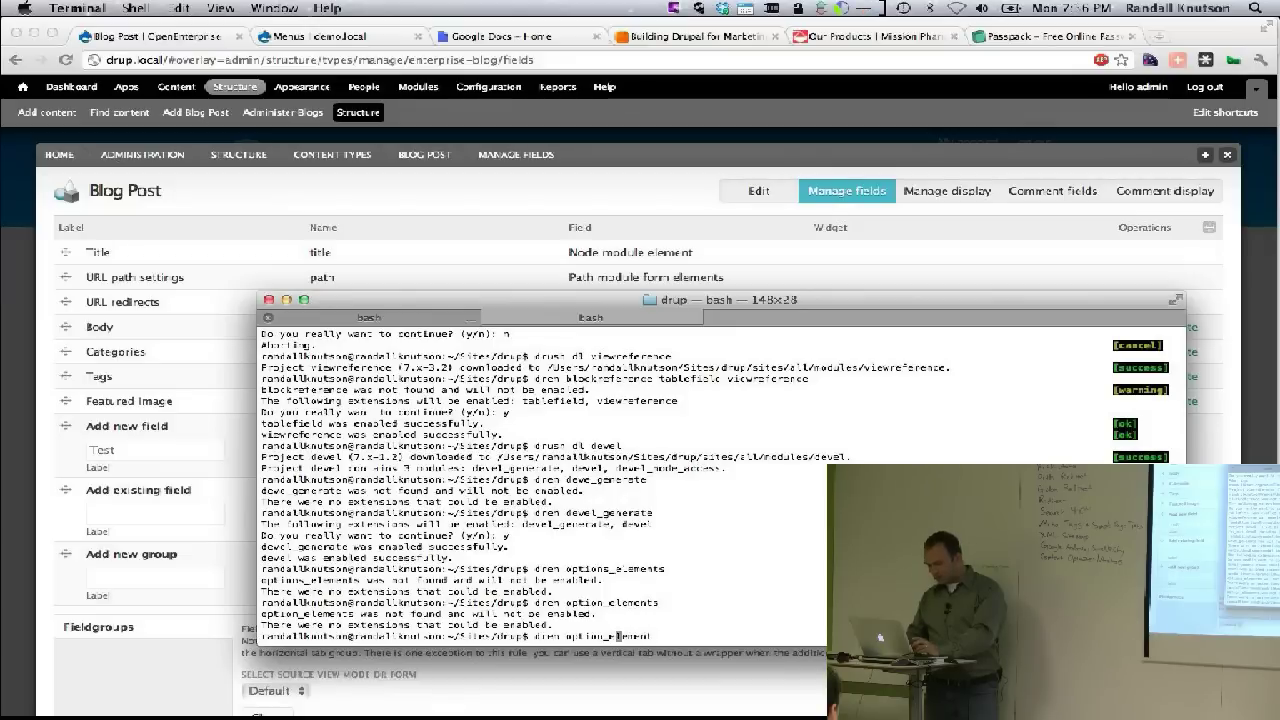
text(s)
key(Return)
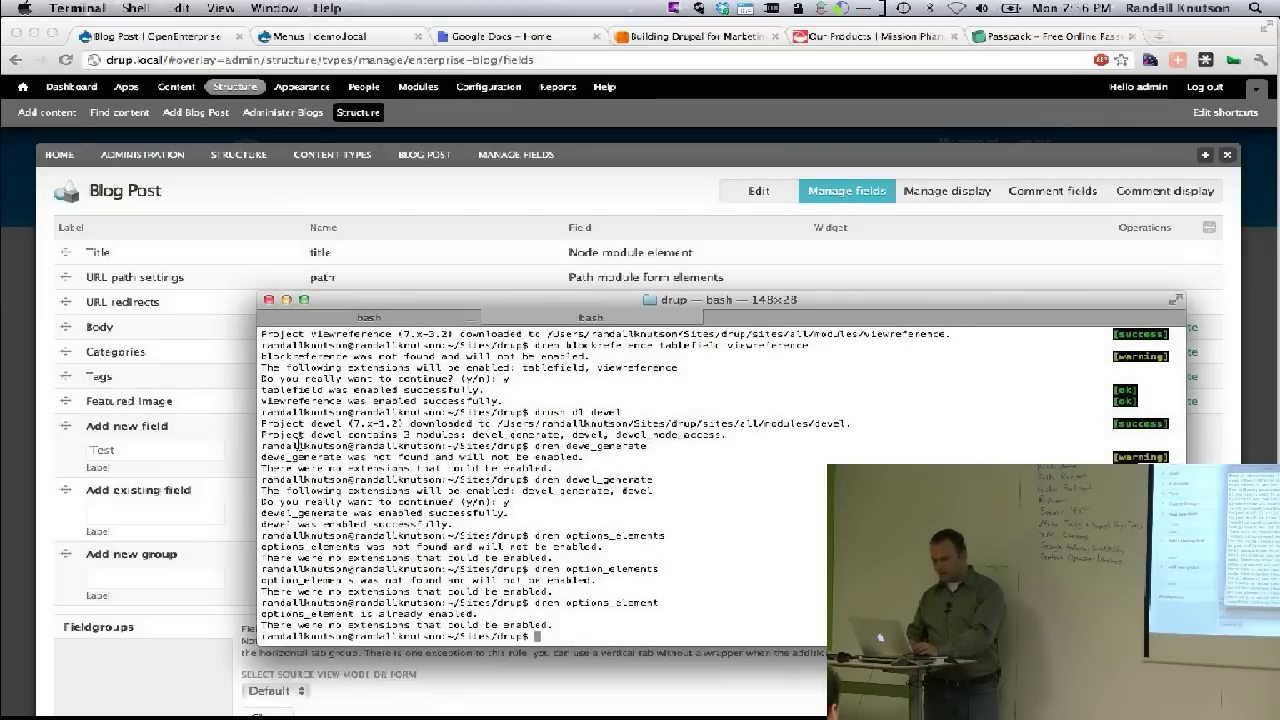
click(210, 418)
click(665, 447)
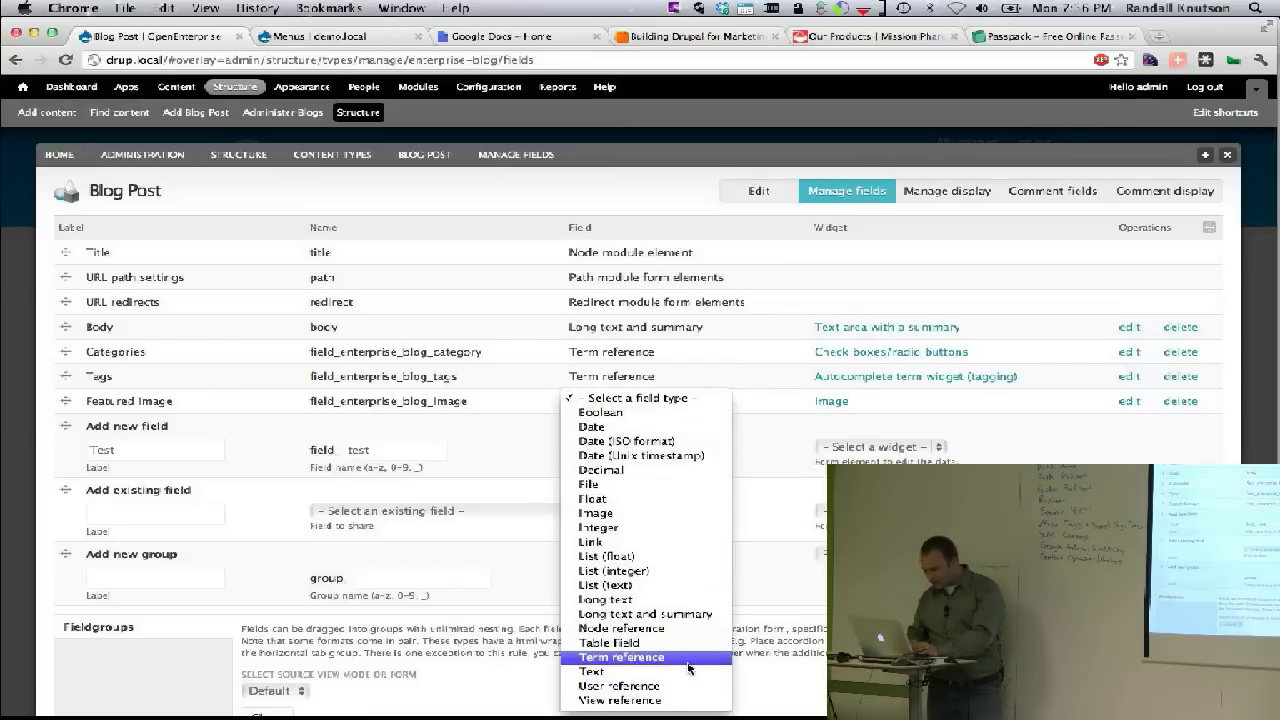
Set the Test field type to List (text), keep the Select list widget, and save.
click(689, 657)
click(698, 452)
click(695, 461)
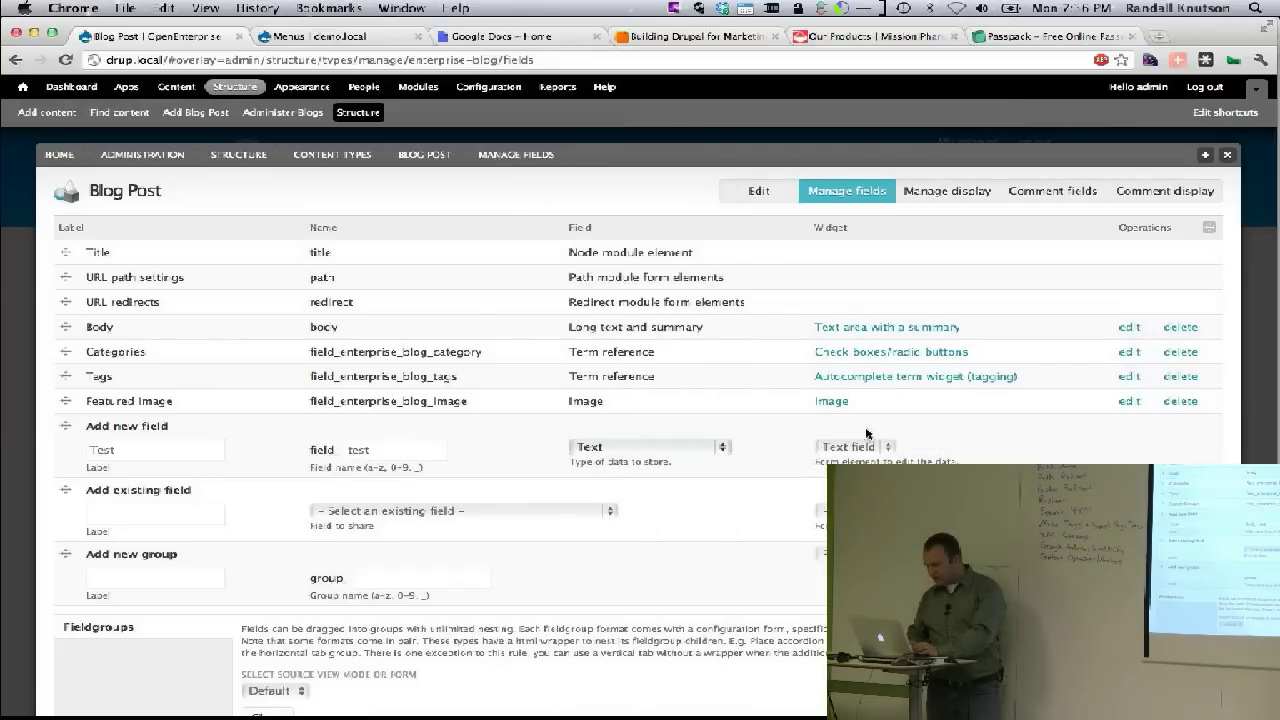
click(868, 446)
click(868, 446)
click(647, 448)
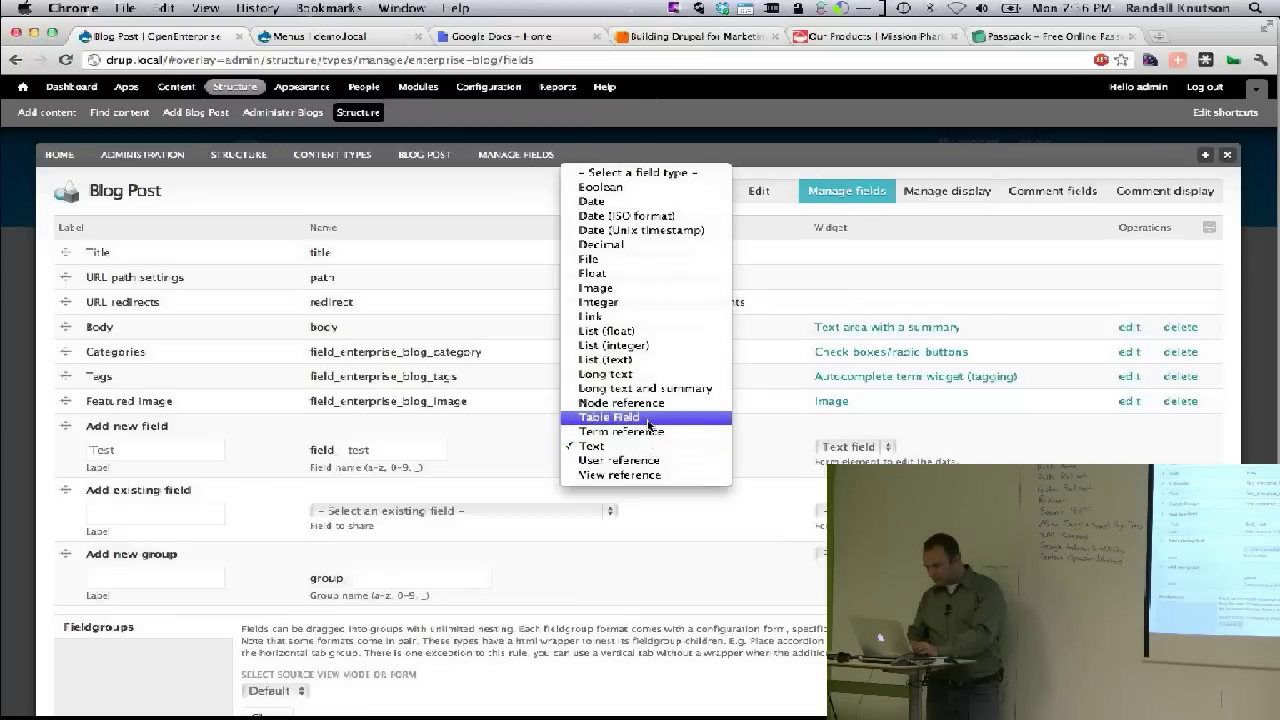
click(643, 360)
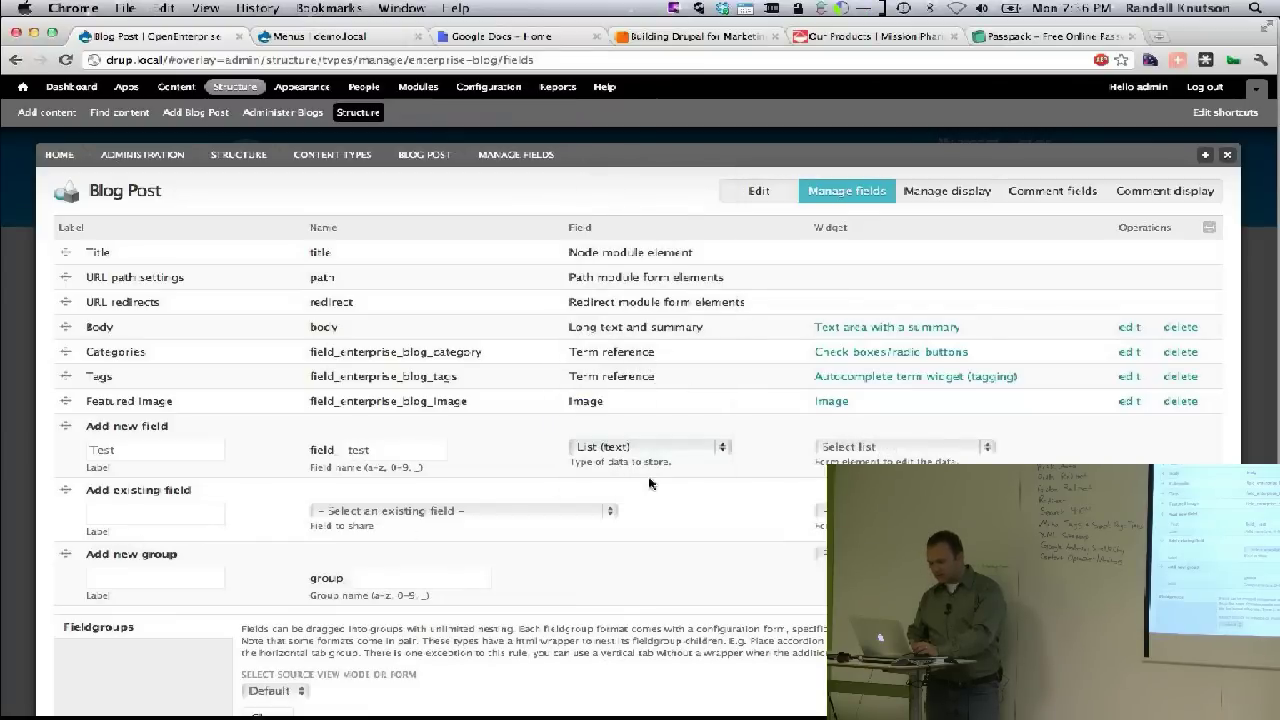
scroll(150, 660, down, 3)
click(86, 672)
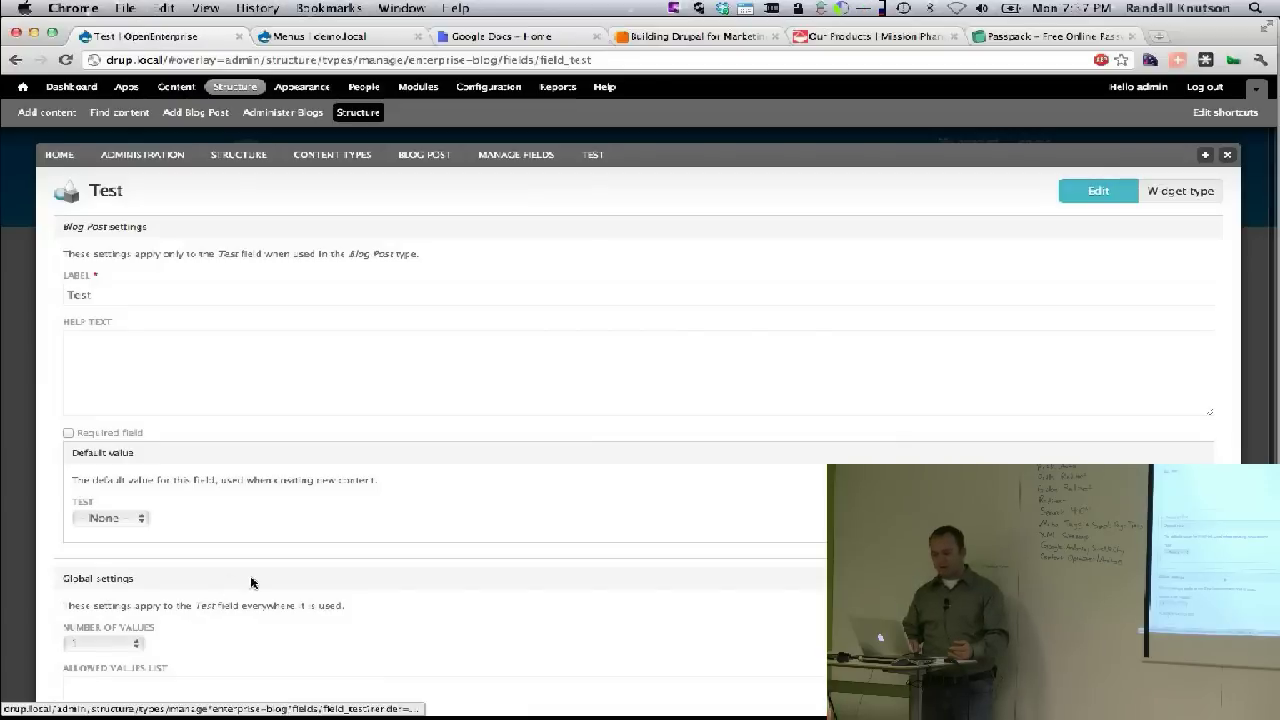
Enter the allowed values one|First and two|Second for the Test field.
scroll(251, 580, down, 3)
scroll(252, 583, up, 2)
scroll(252, 580, up, 2)
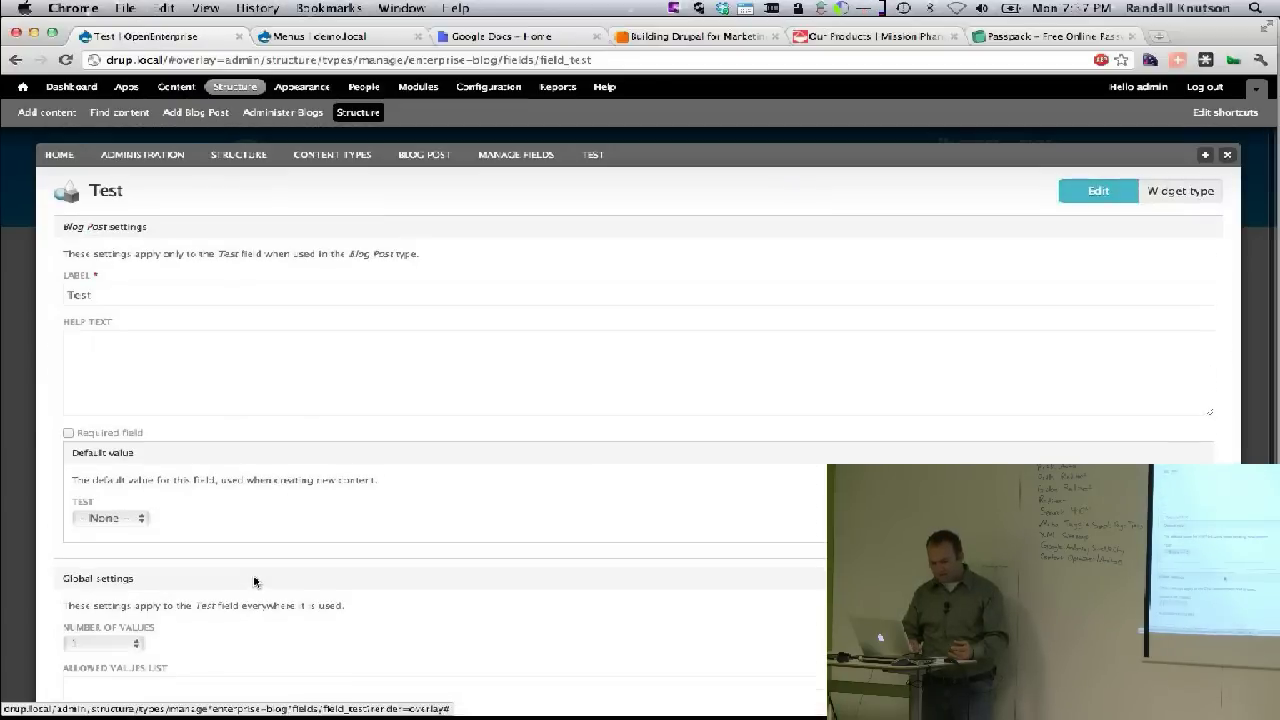
scroll(256, 560, down, 3)
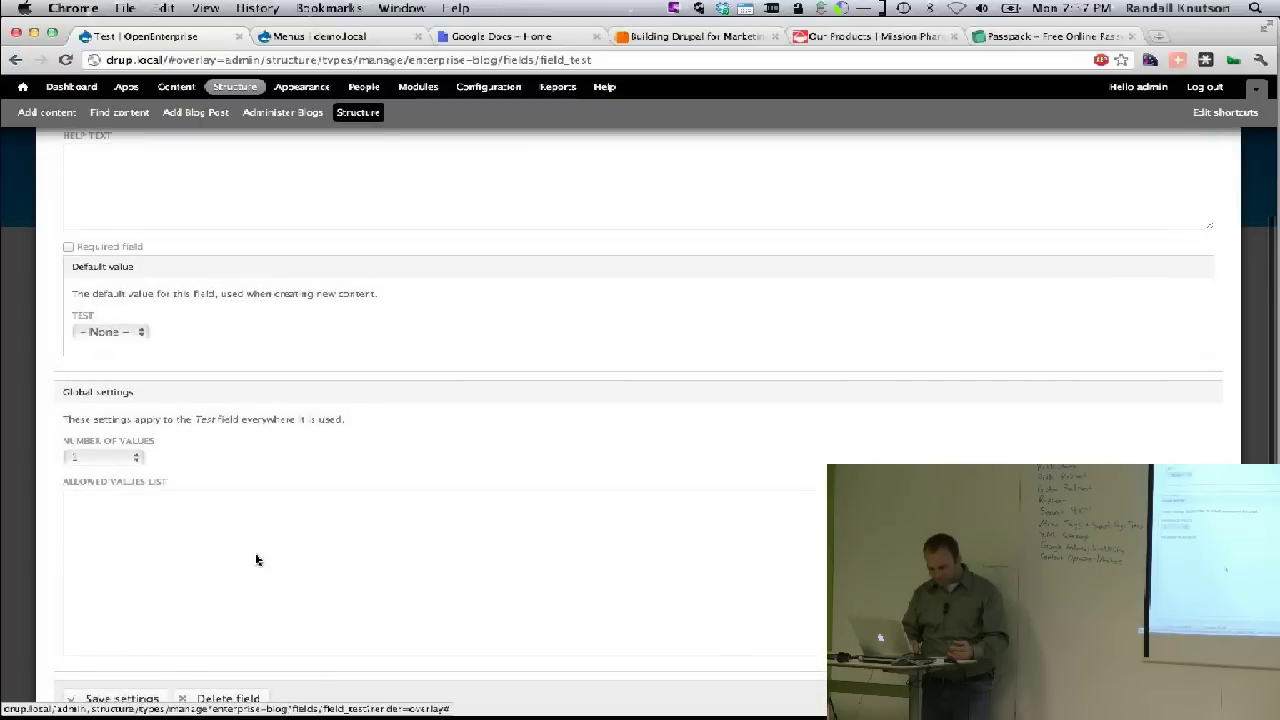
click(256, 545)
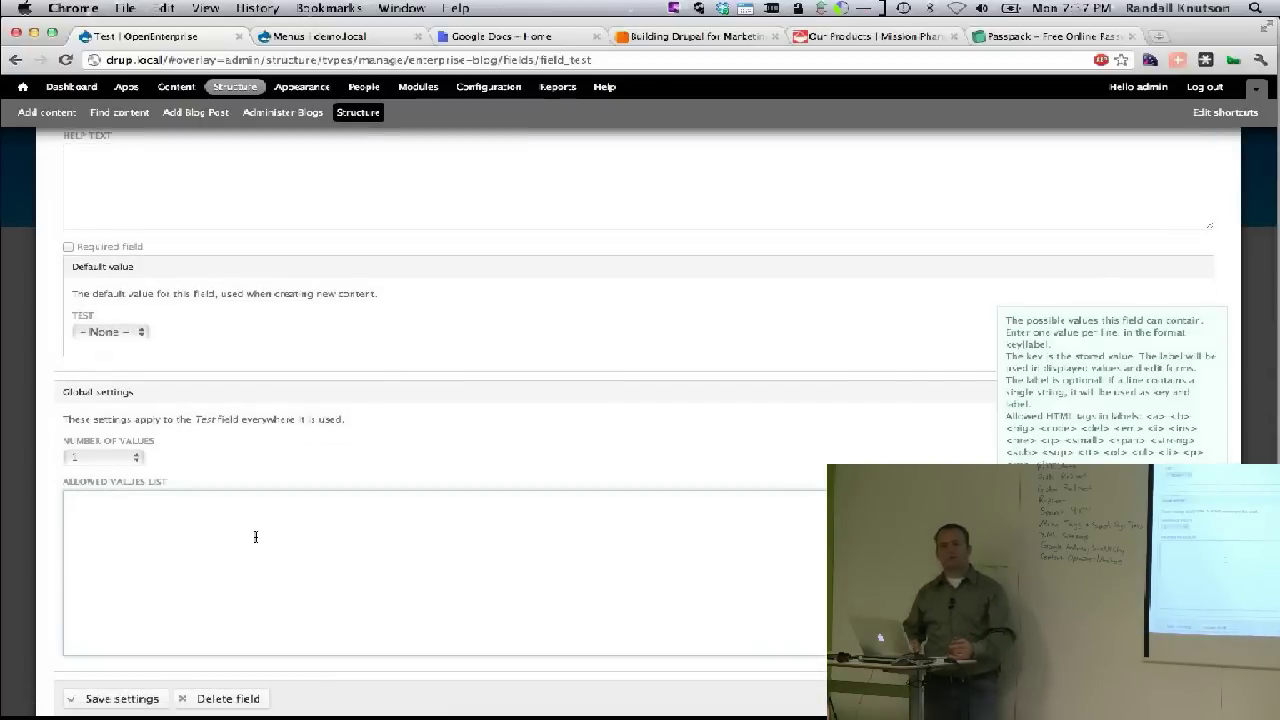
scroll(256, 537, down, 1)
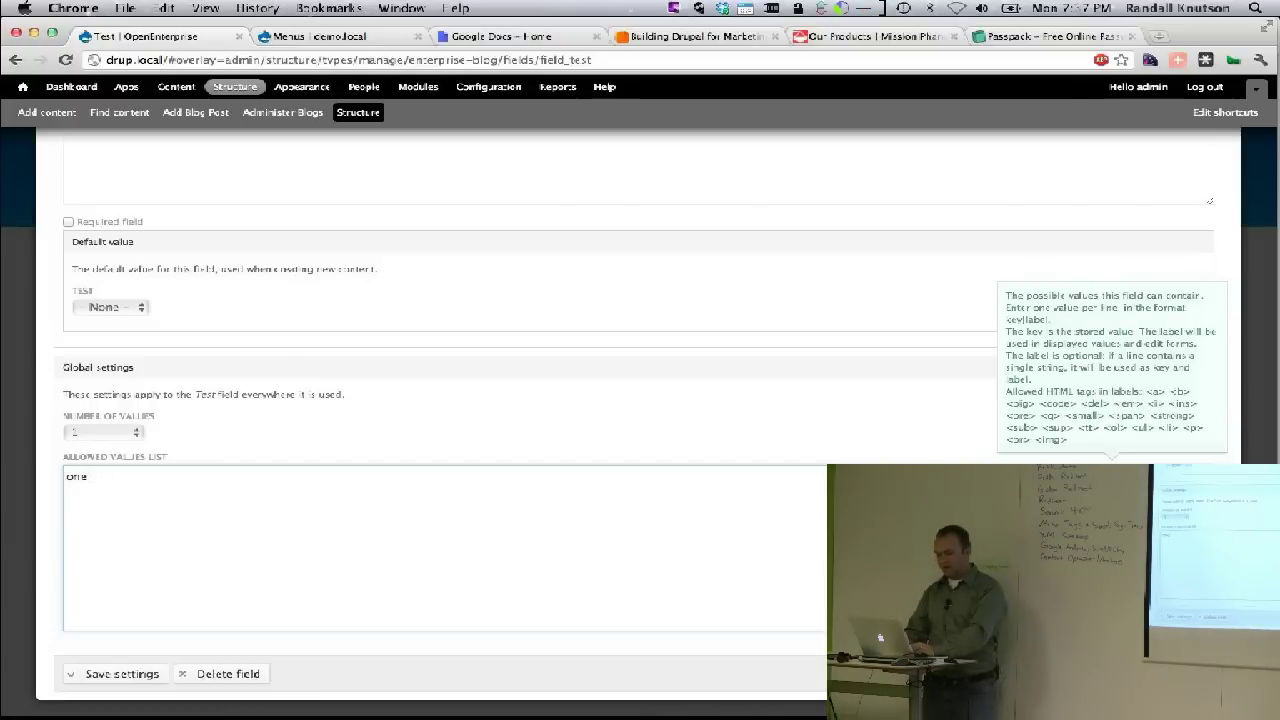
text(two|Second)
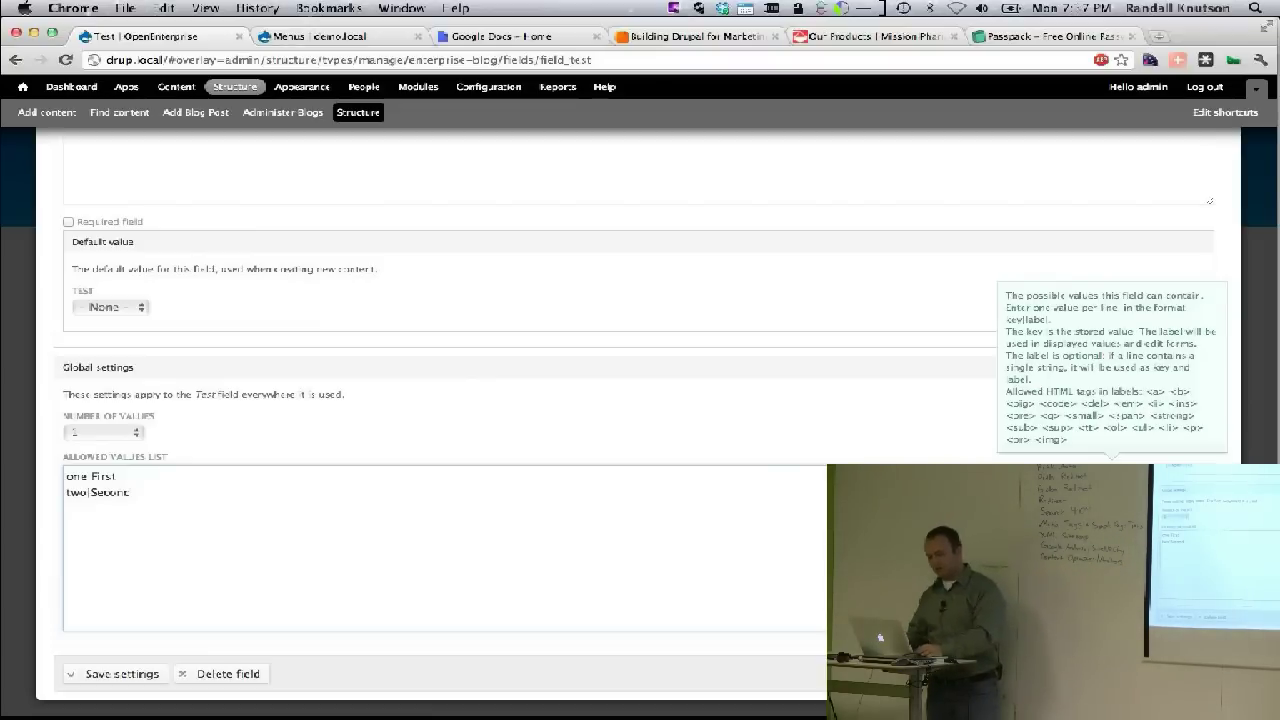
key(super+grave)
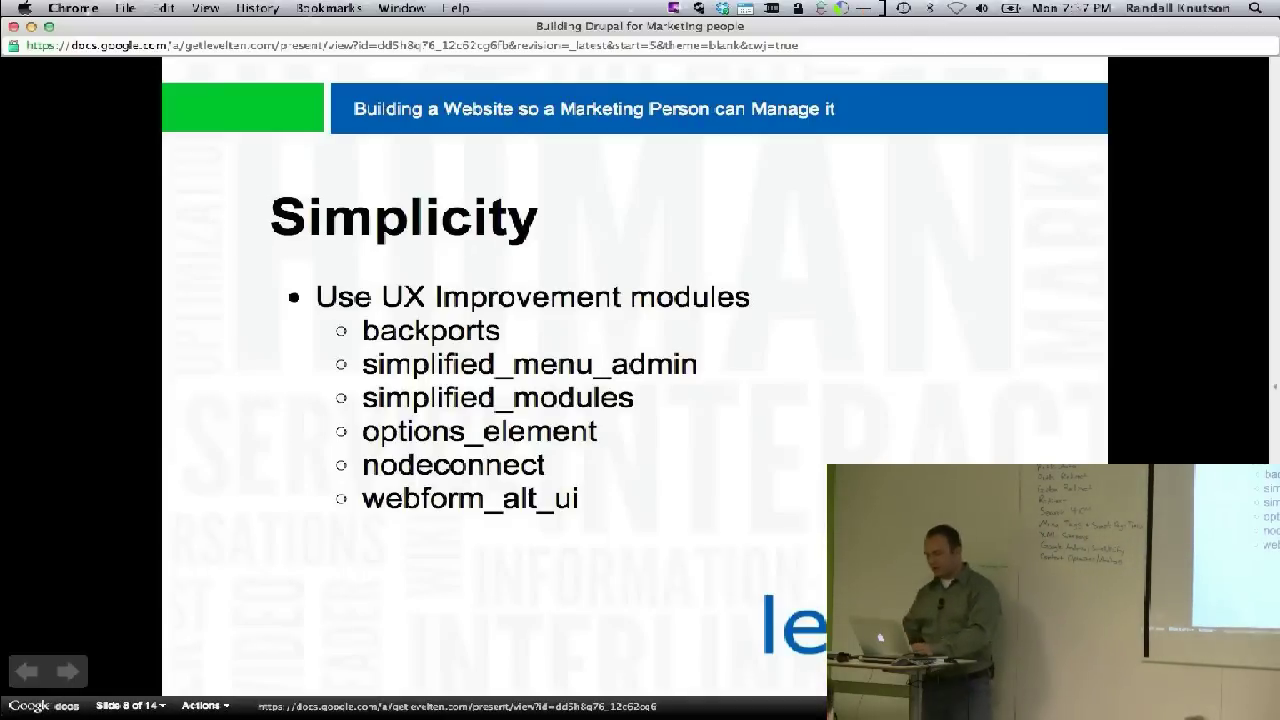
Exit the slideshow and load apps.leveltendesign.com in a new tab.
key(super+t)
text(apps.leveltendesign.com)
key(Return)
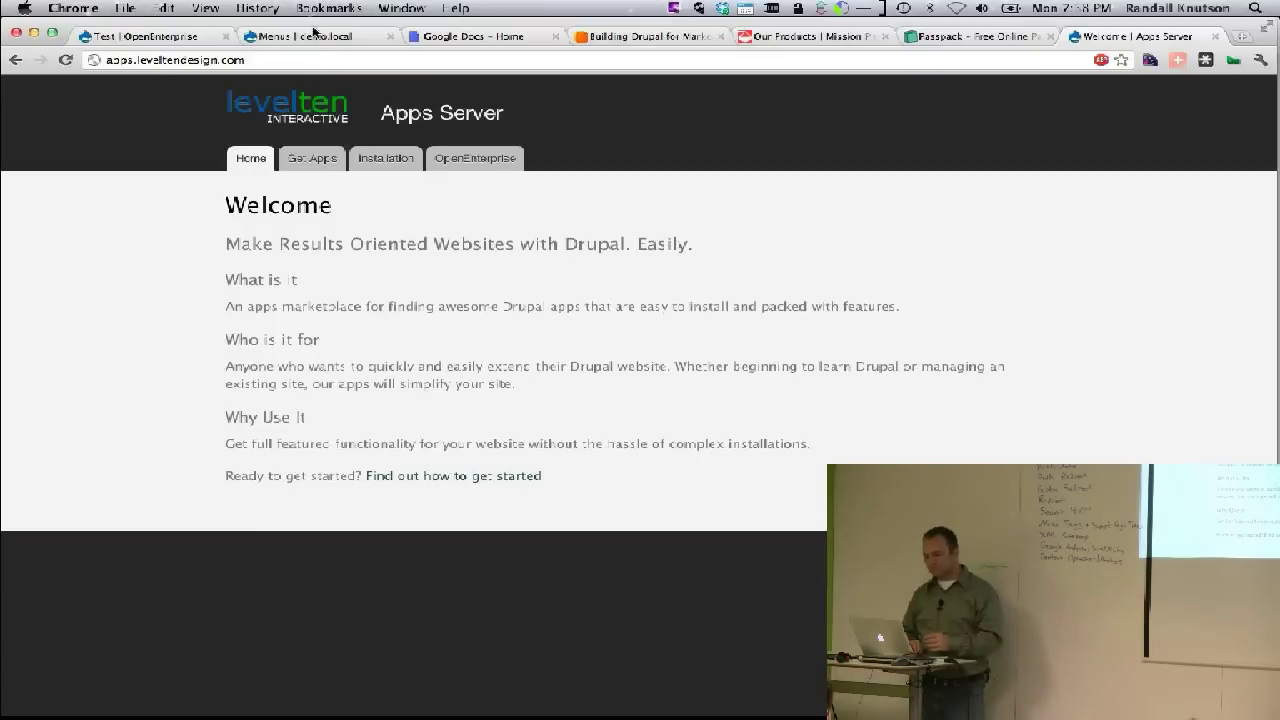
Log in at /user with the admin account's username and password.
key(super+l)
key(Right)
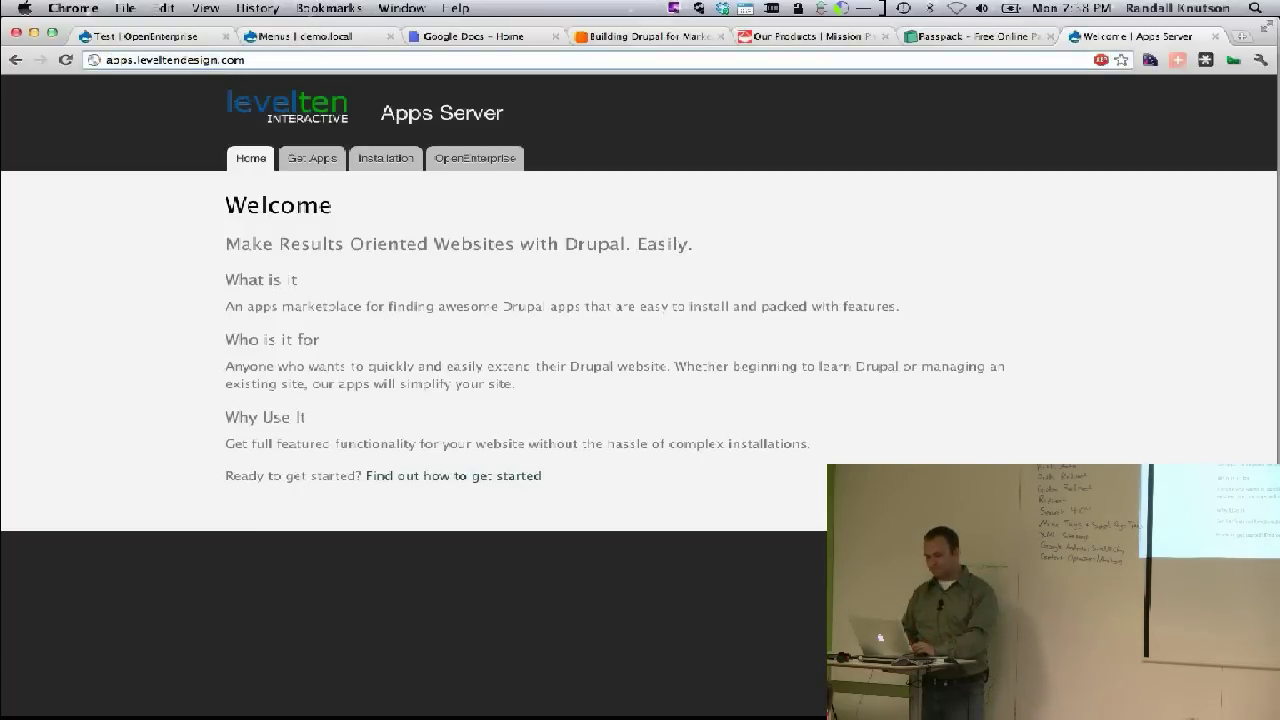
text(/user)
key(Return)
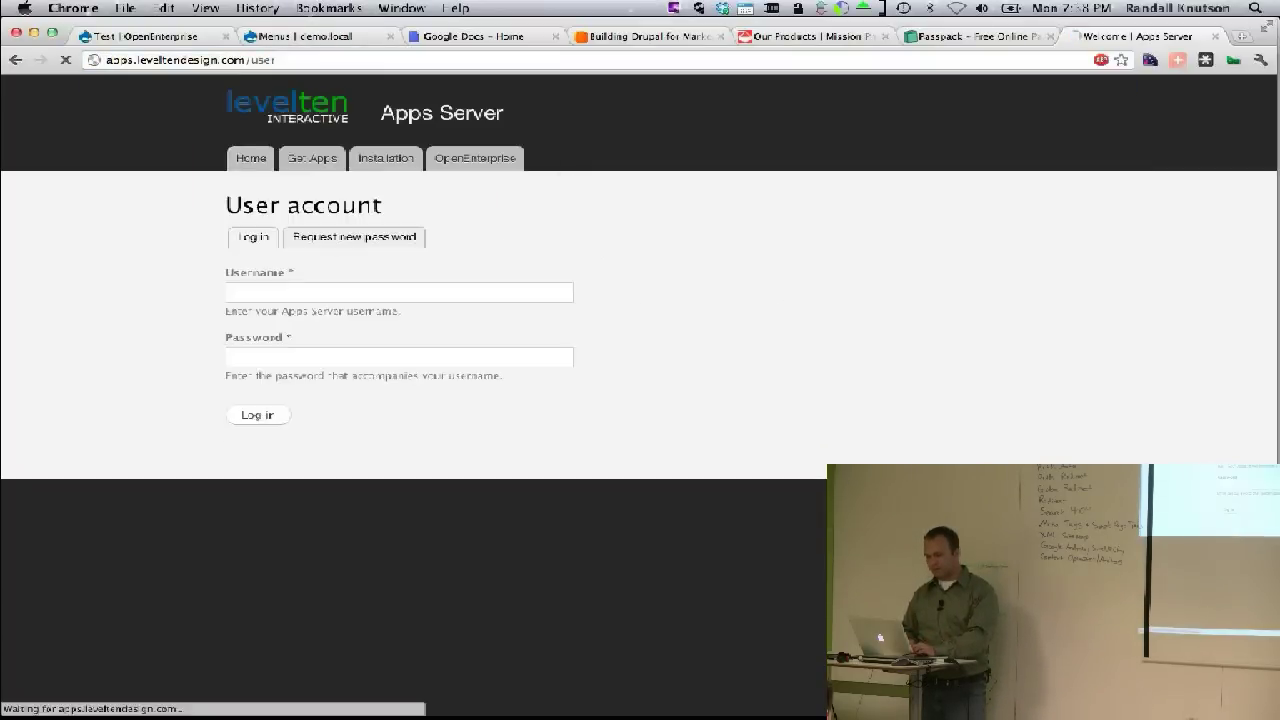
click(277, 292)
text(superuser)
key(Tab)
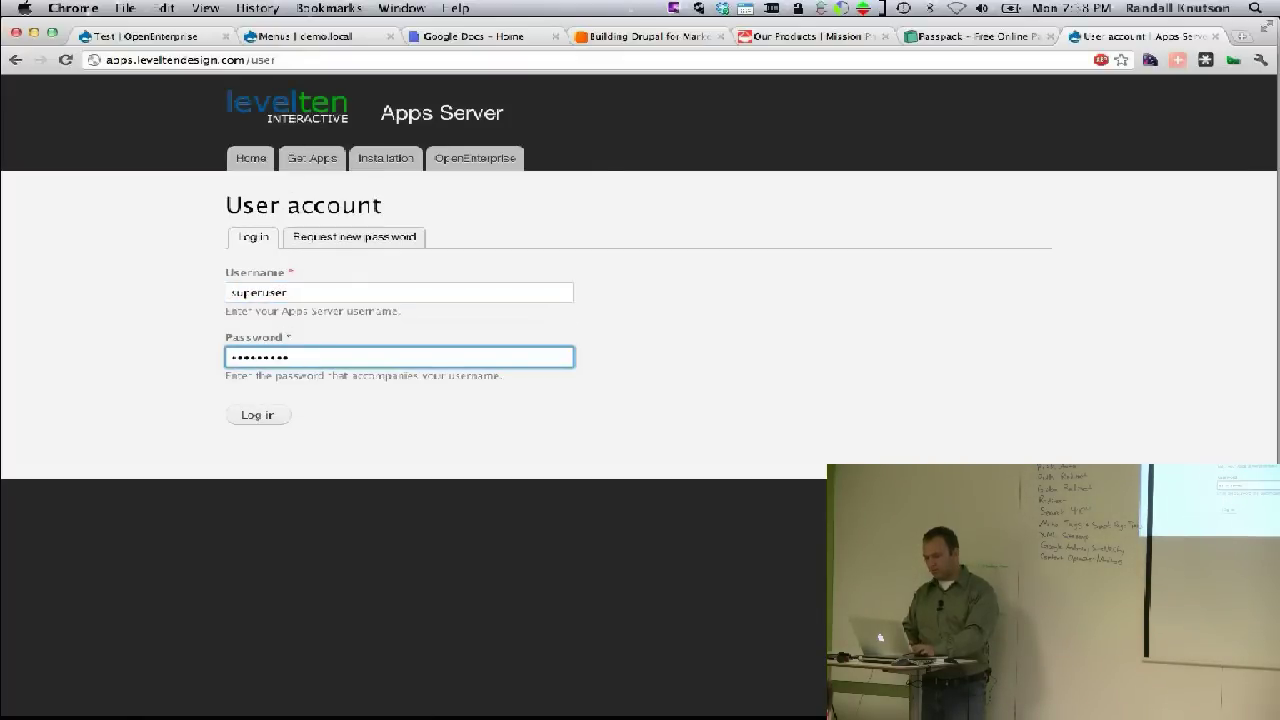
key(Return)
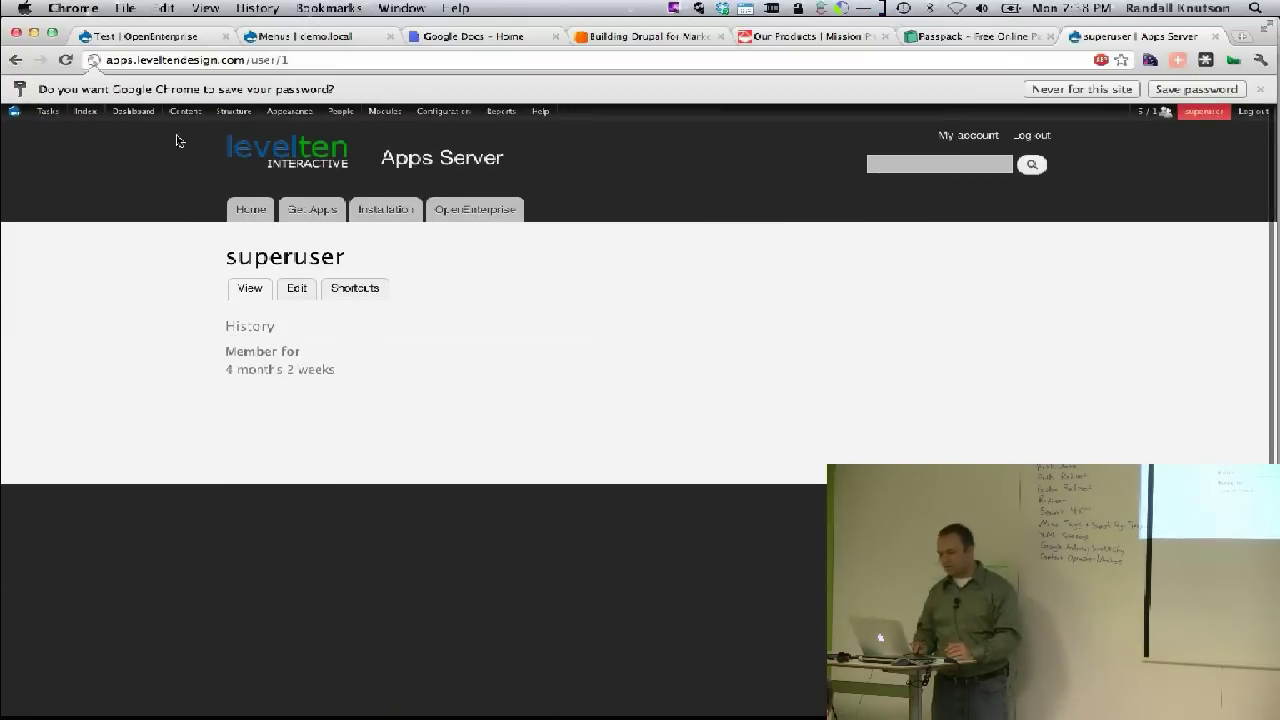
Change the address to node/add to reach the Add content page.
mouse_move(222, 110)
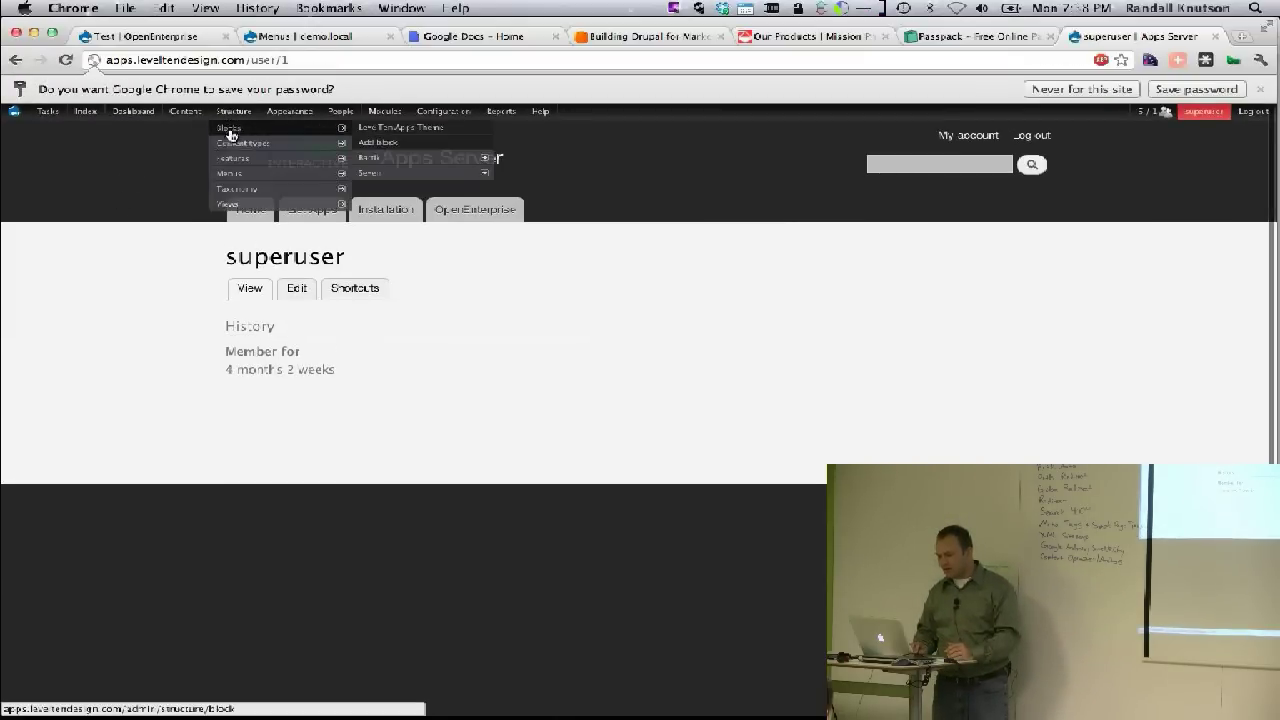
mouse_move(284, 143)
mouse_move(377, 162)
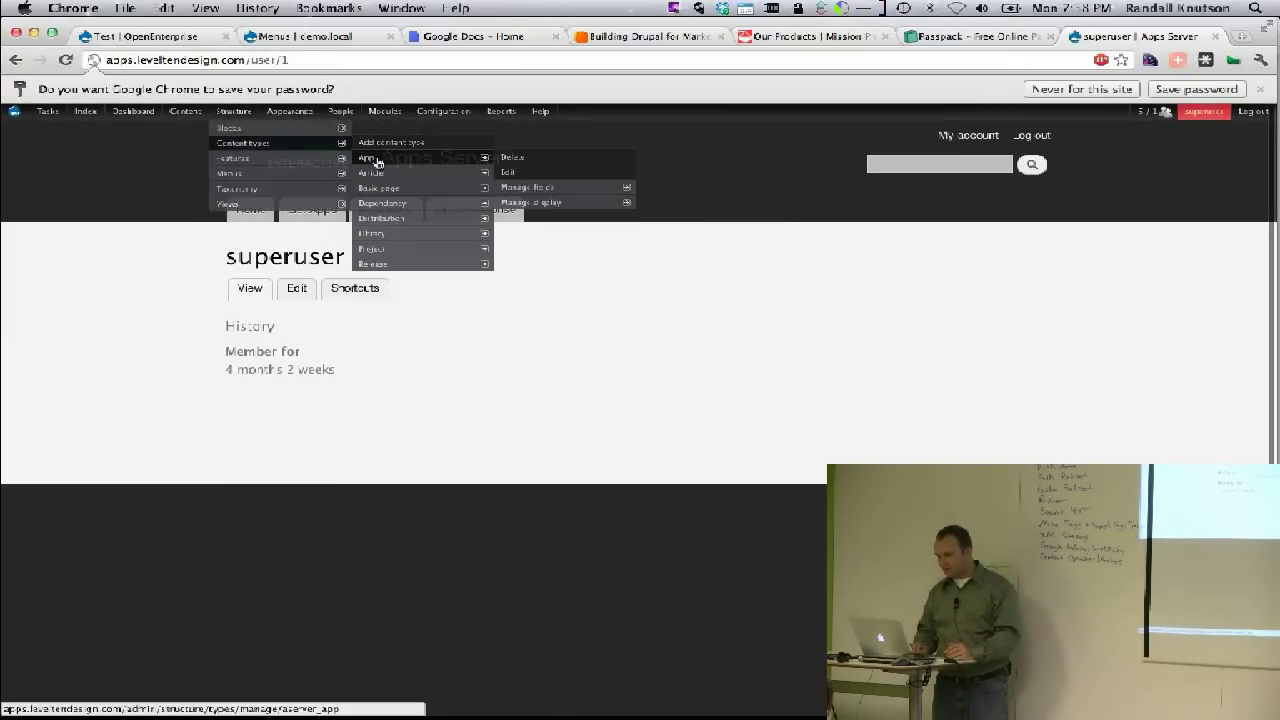
mouse_move(154, 118)
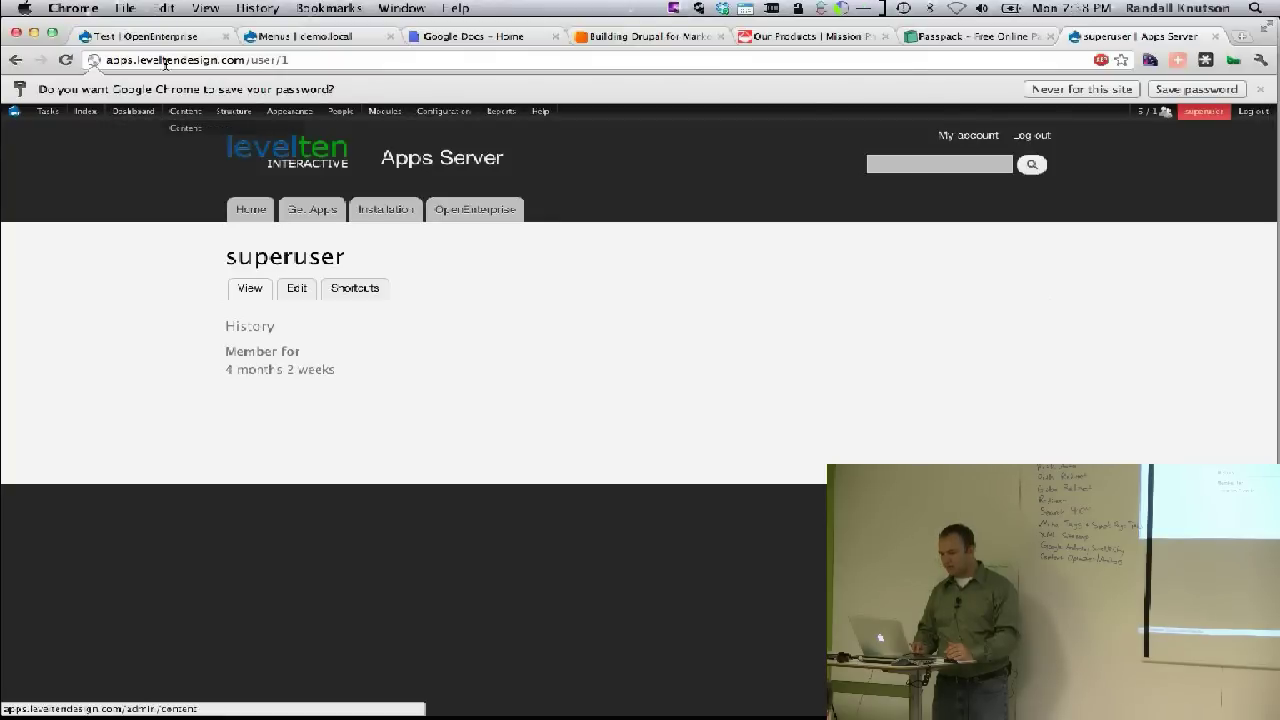
key(super+l)
key(Right)
key(BackSpace)
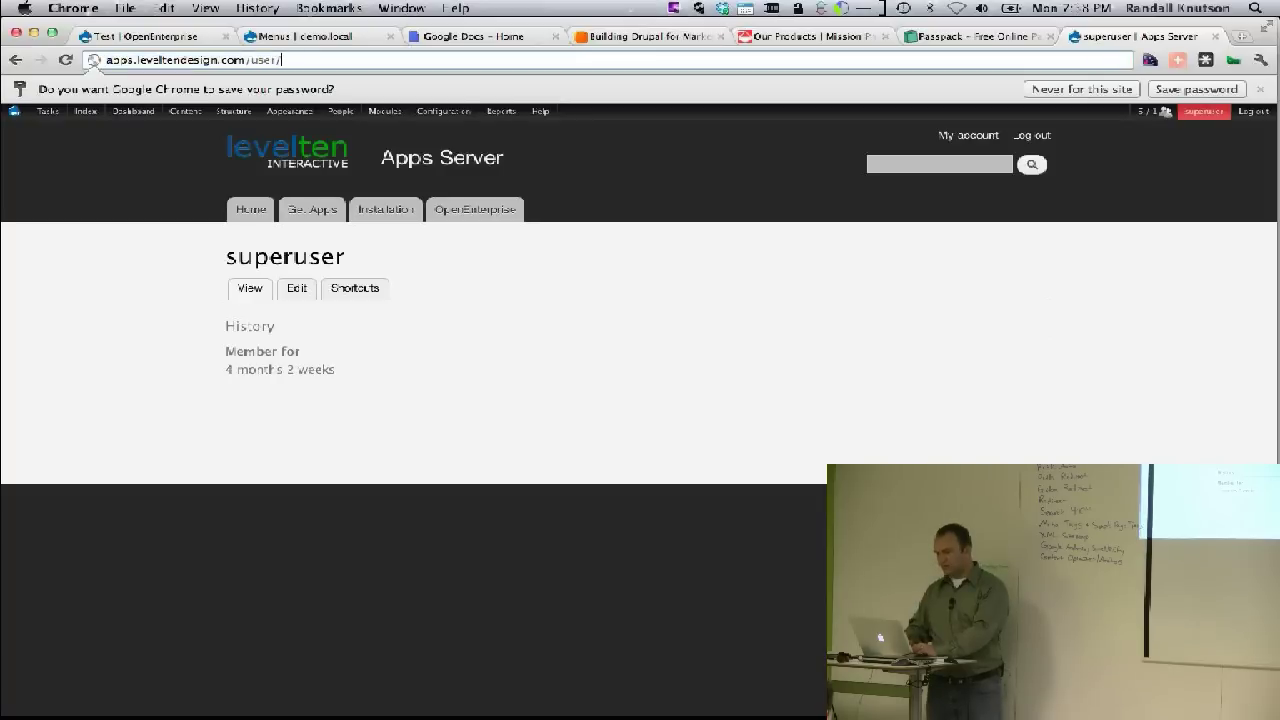
text(add)
key(Return)
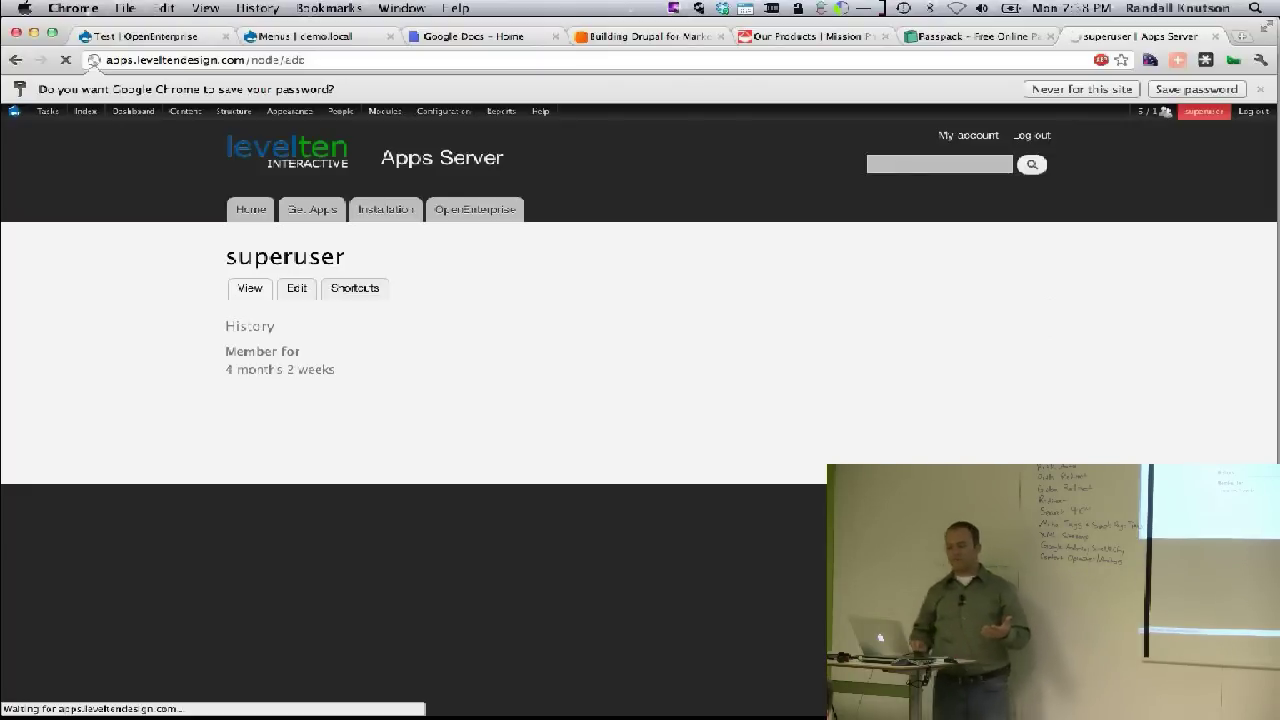
mouse_move(289, 111)
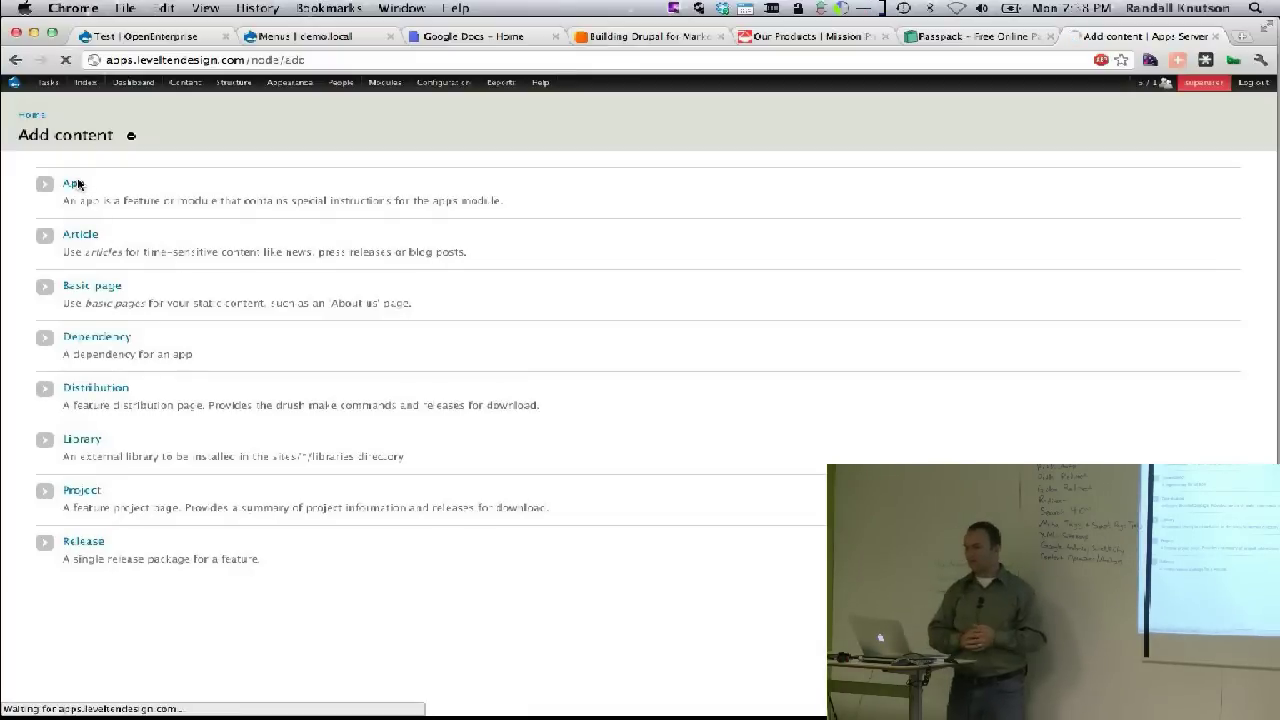
Open the Create App form and try adding an entry in the Dependencies row.
click(78, 184)
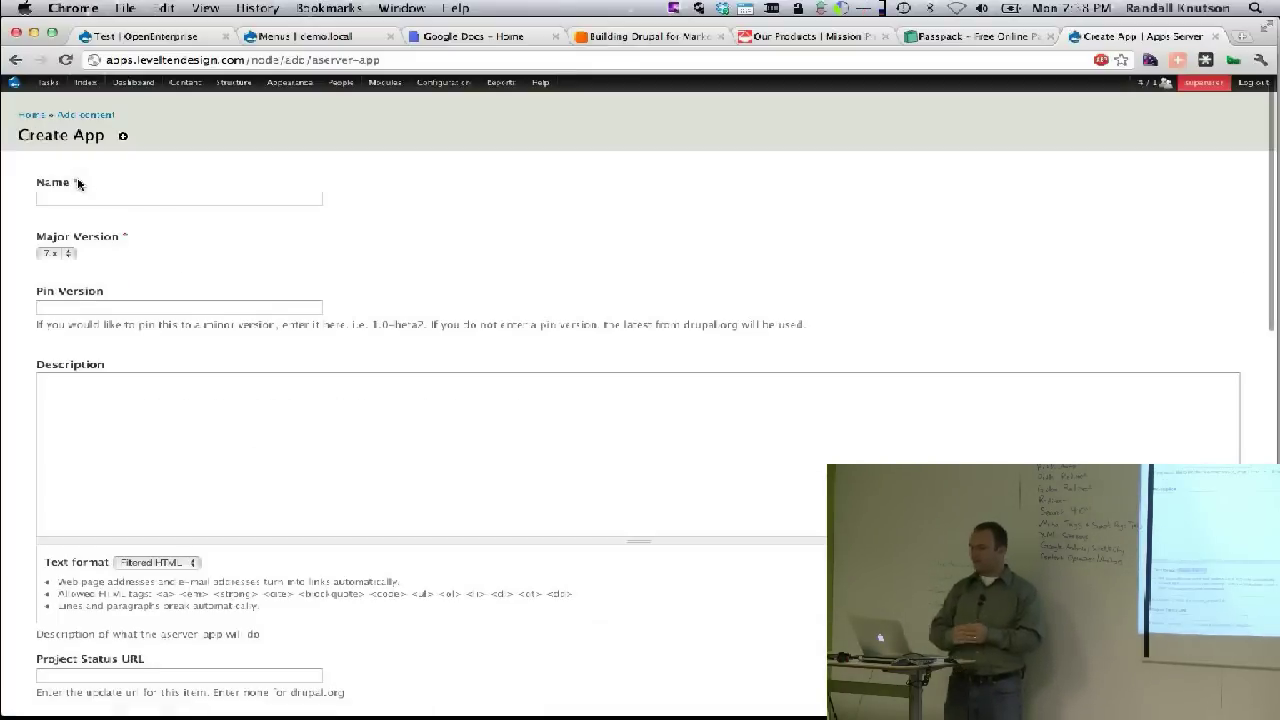
scroll(231, 297, down, 4)
scroll(231, 297, down, 10)
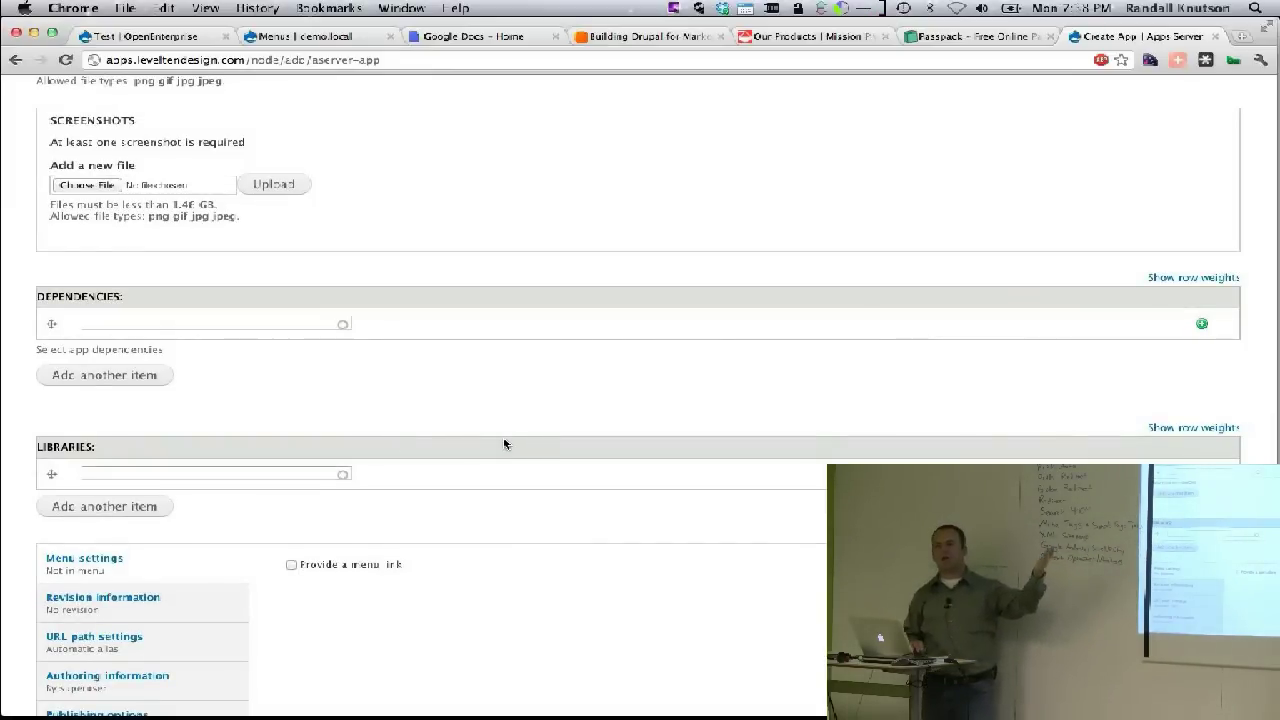
click(1202, 326)
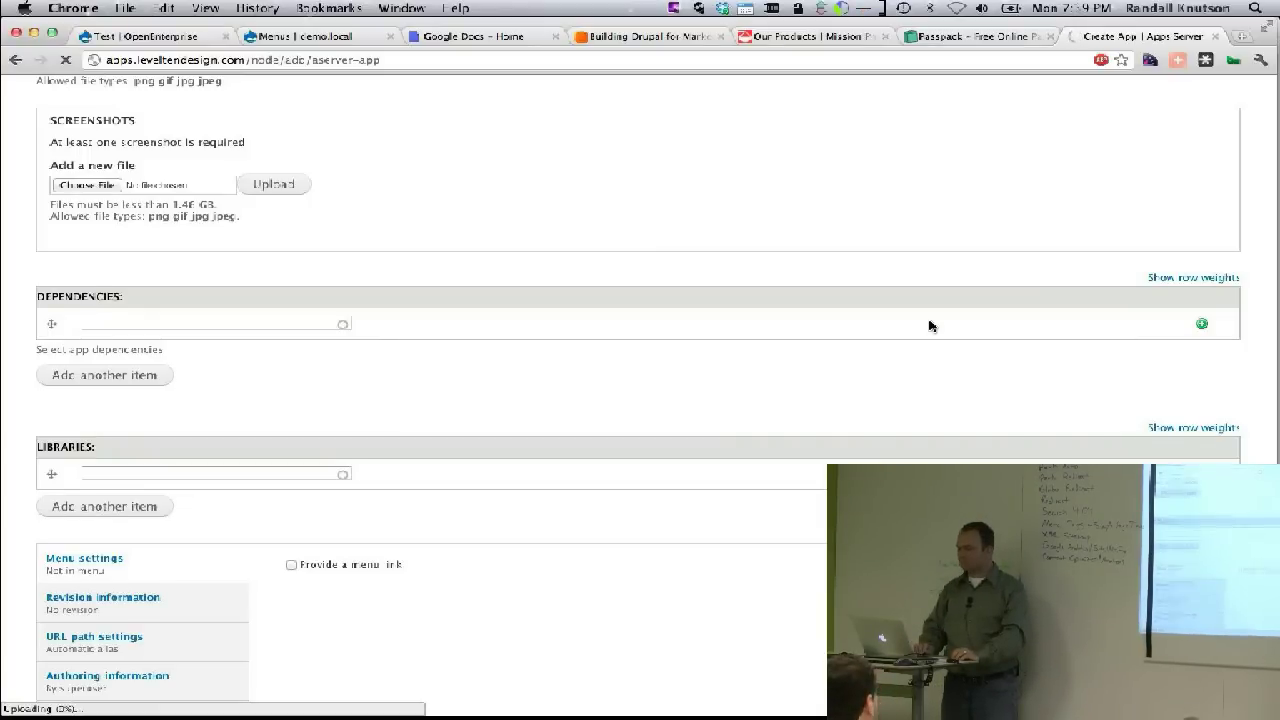
scroll(929, 324, up, 15)
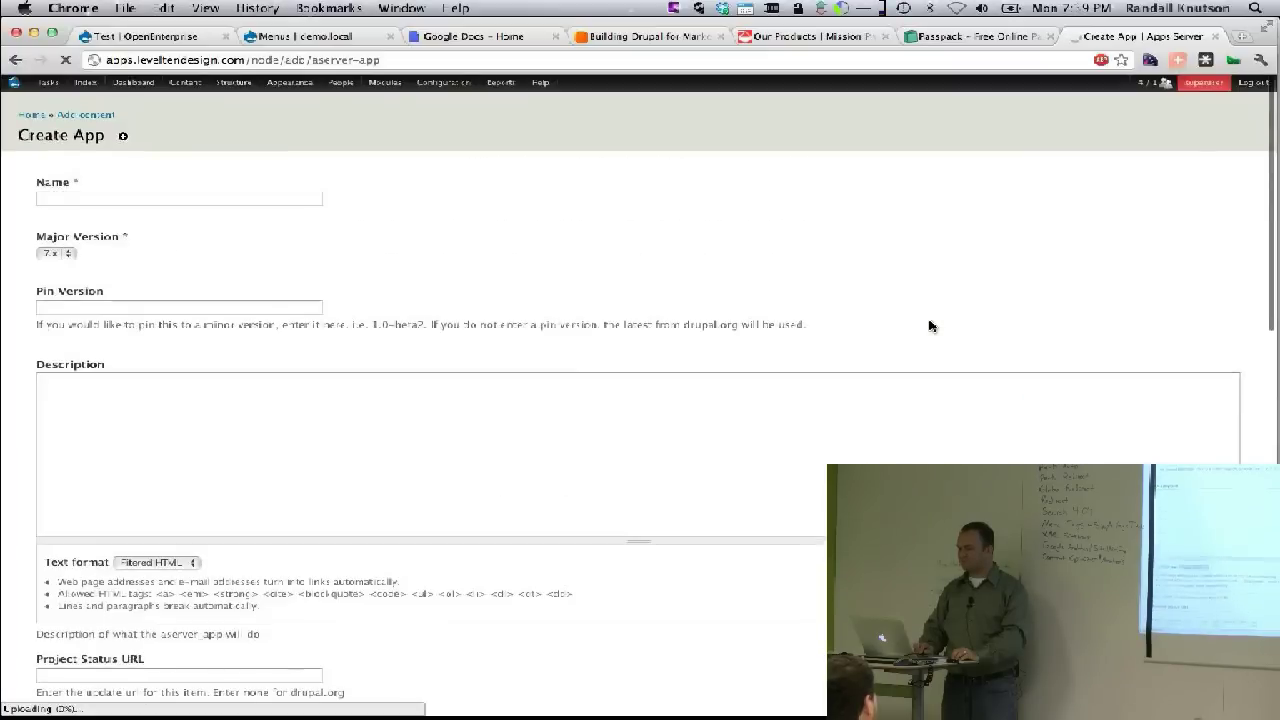
scroll(929, 325, down, 15)
scroll(930, 327, up, 15)
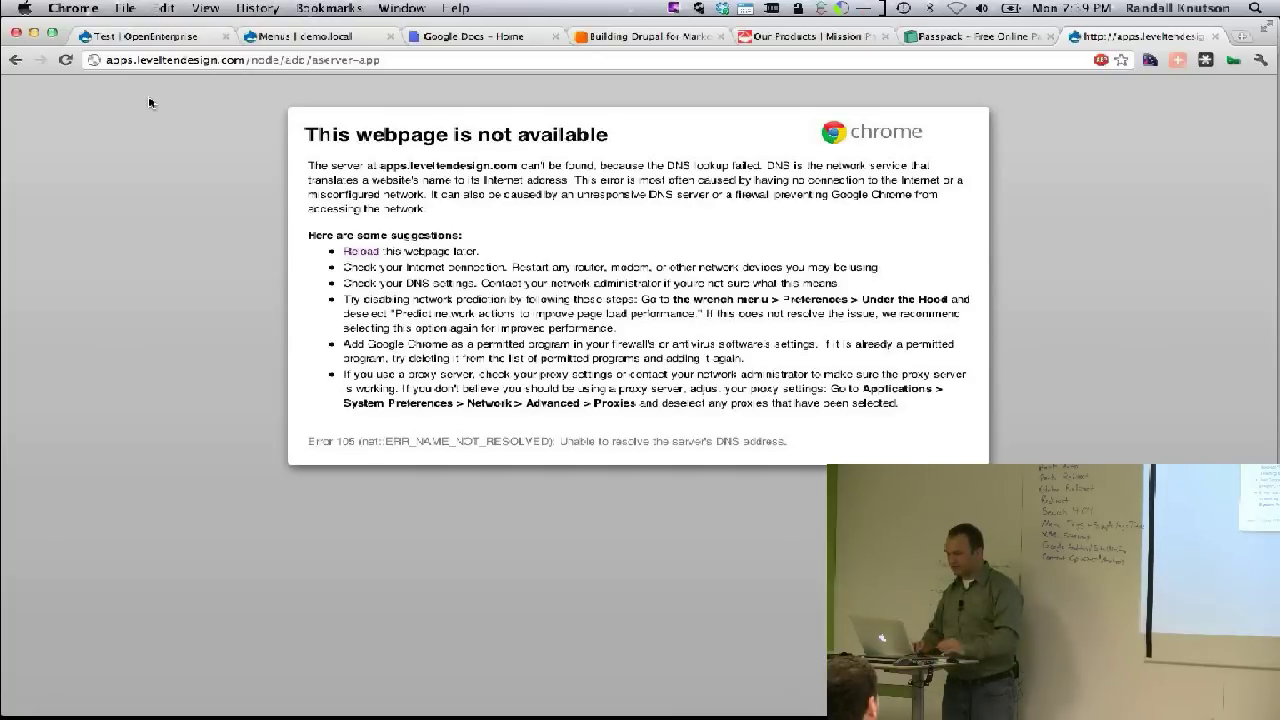
Retry the Create App page, then test the connection by opening and closing Google Reader.
click(366, 252)
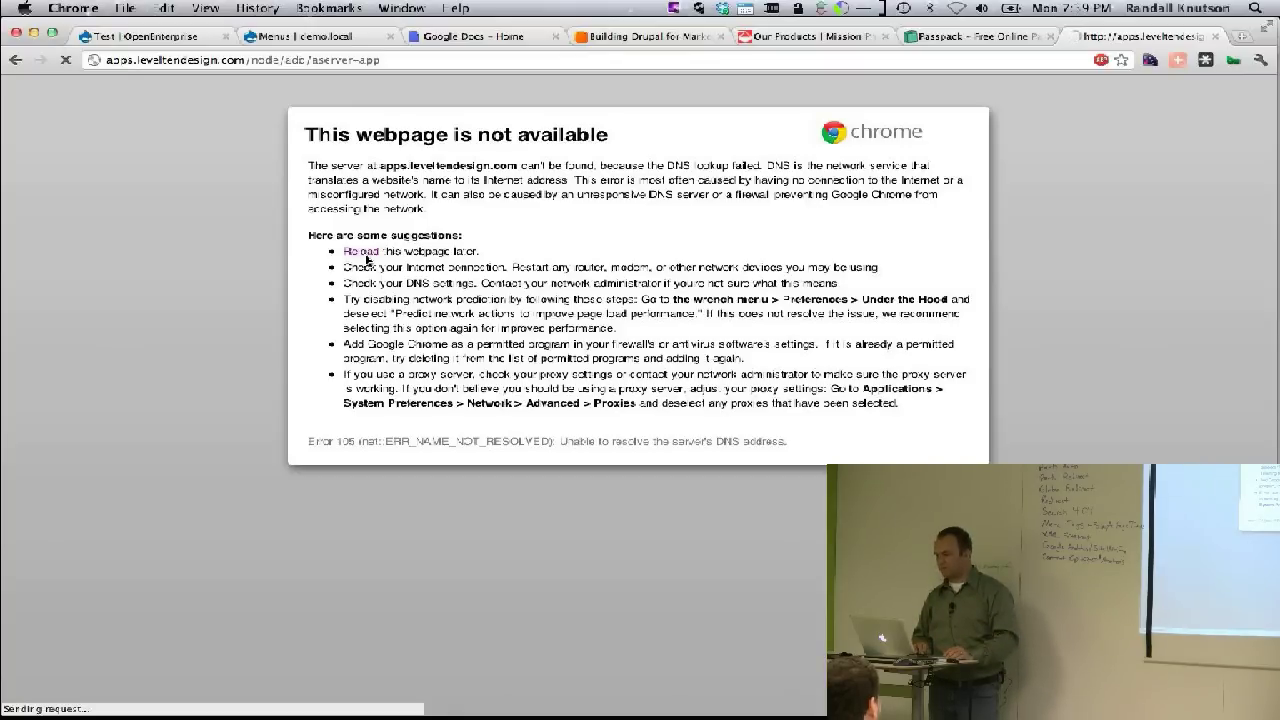
key(super+t)
text(goog)
key(Return)
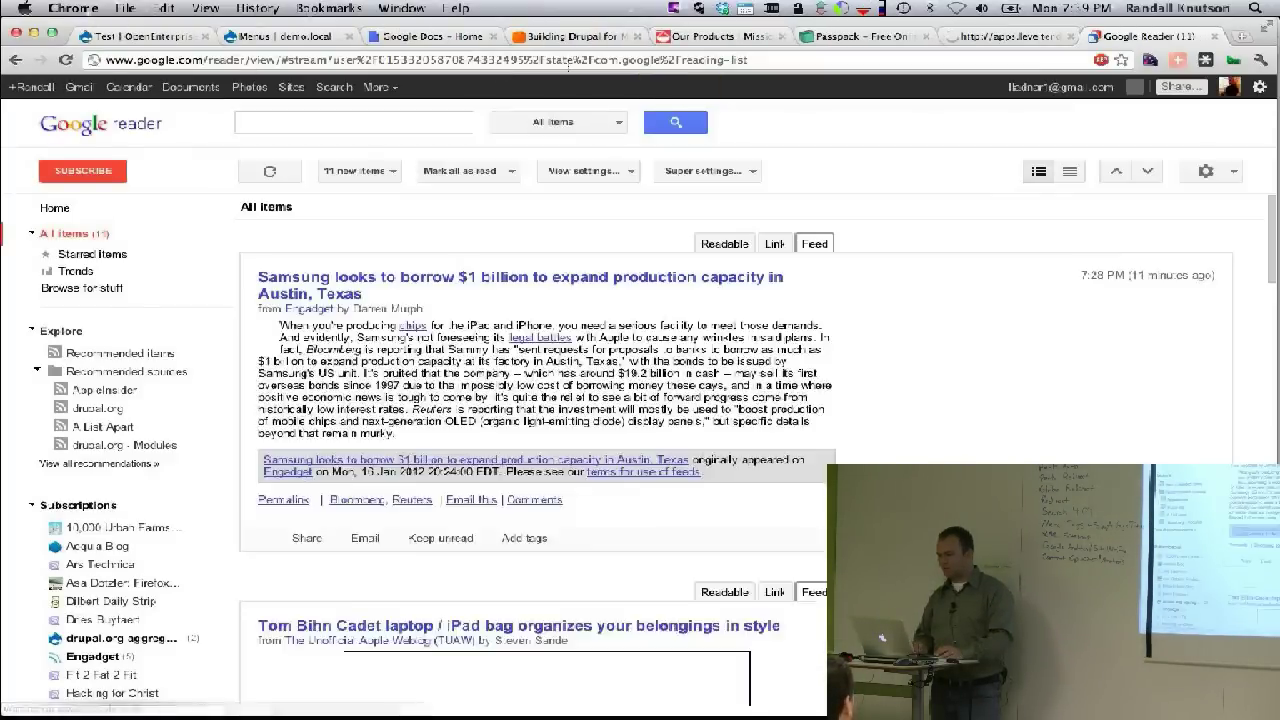
click(1214, 36)
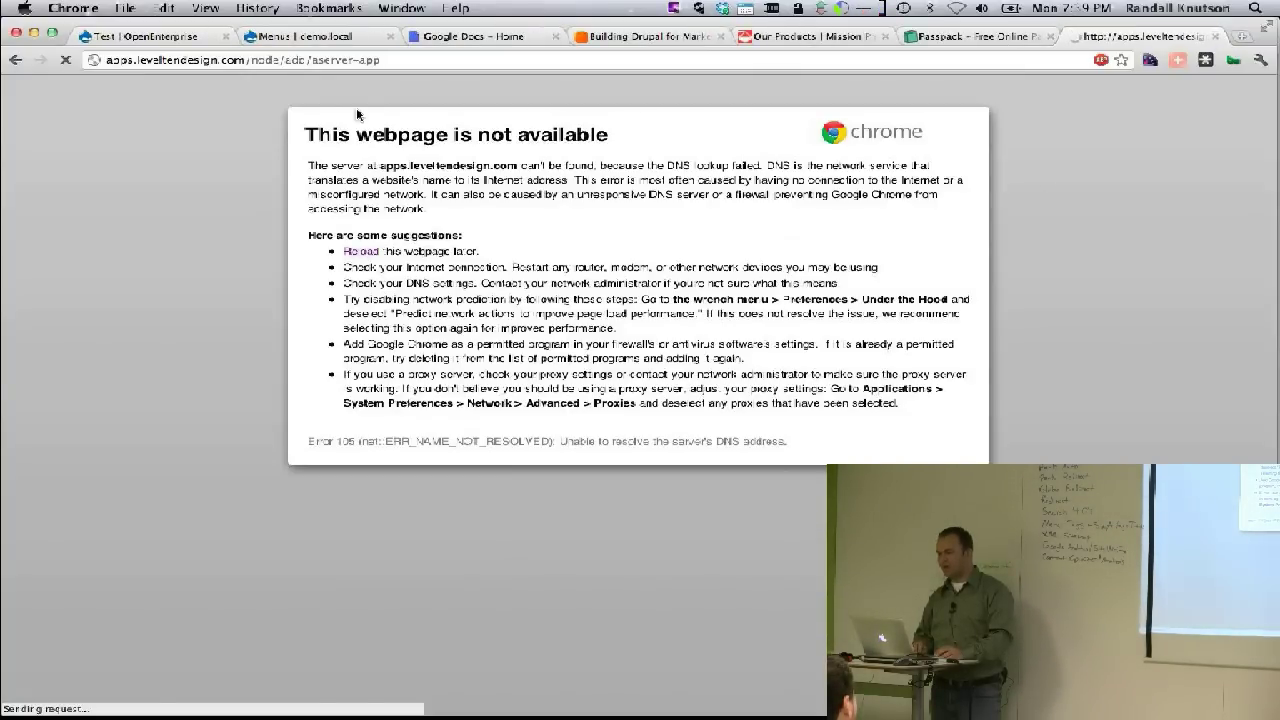
Try trimming the page path from the address, then close the unreachable Apps Server tab.
drag(250, 60, 380, 60)
key(BackSpace)
key(Escape)
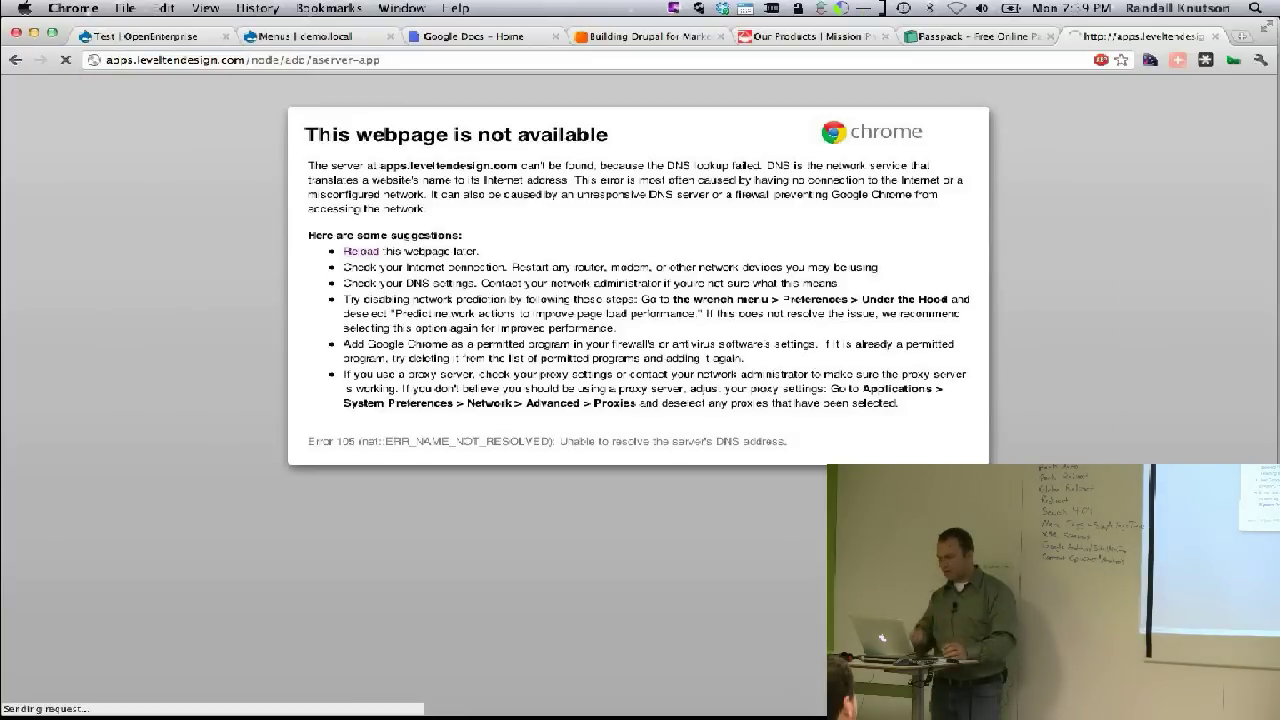
drag(250, 60, 380, 60)
key(BackSpace)
key(Escape)
key(Escape)
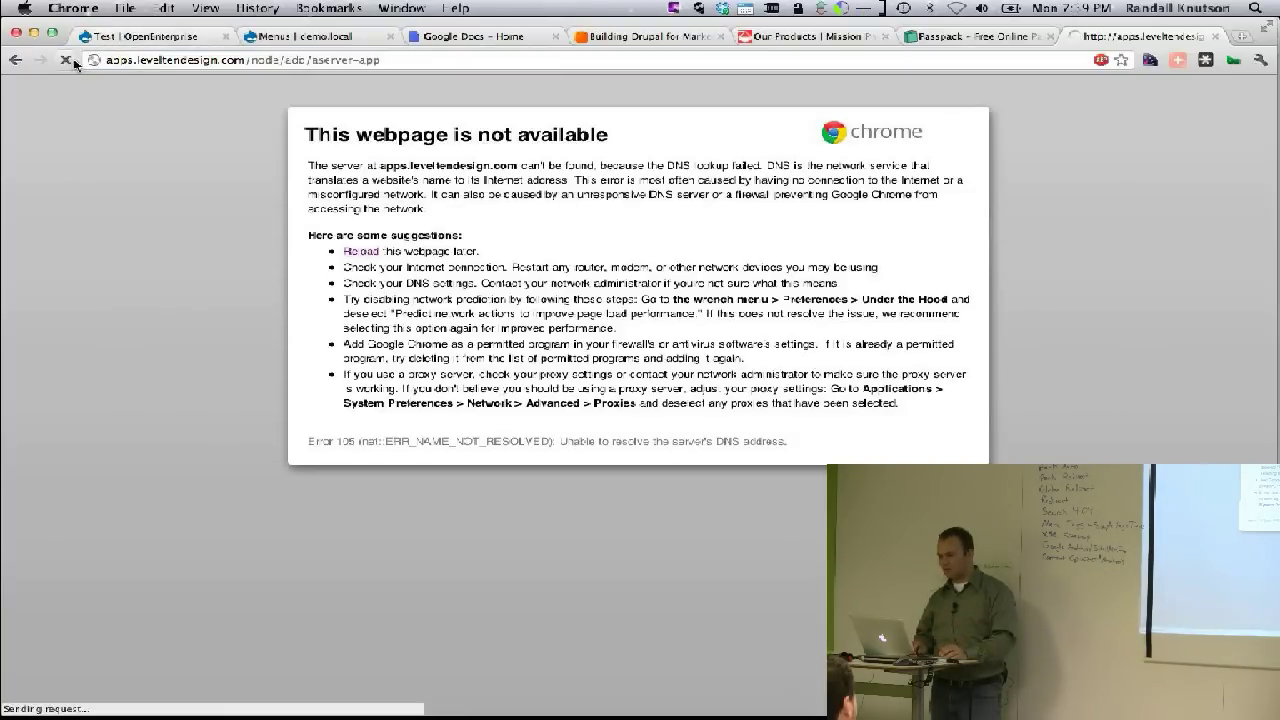
click(1215, 37)
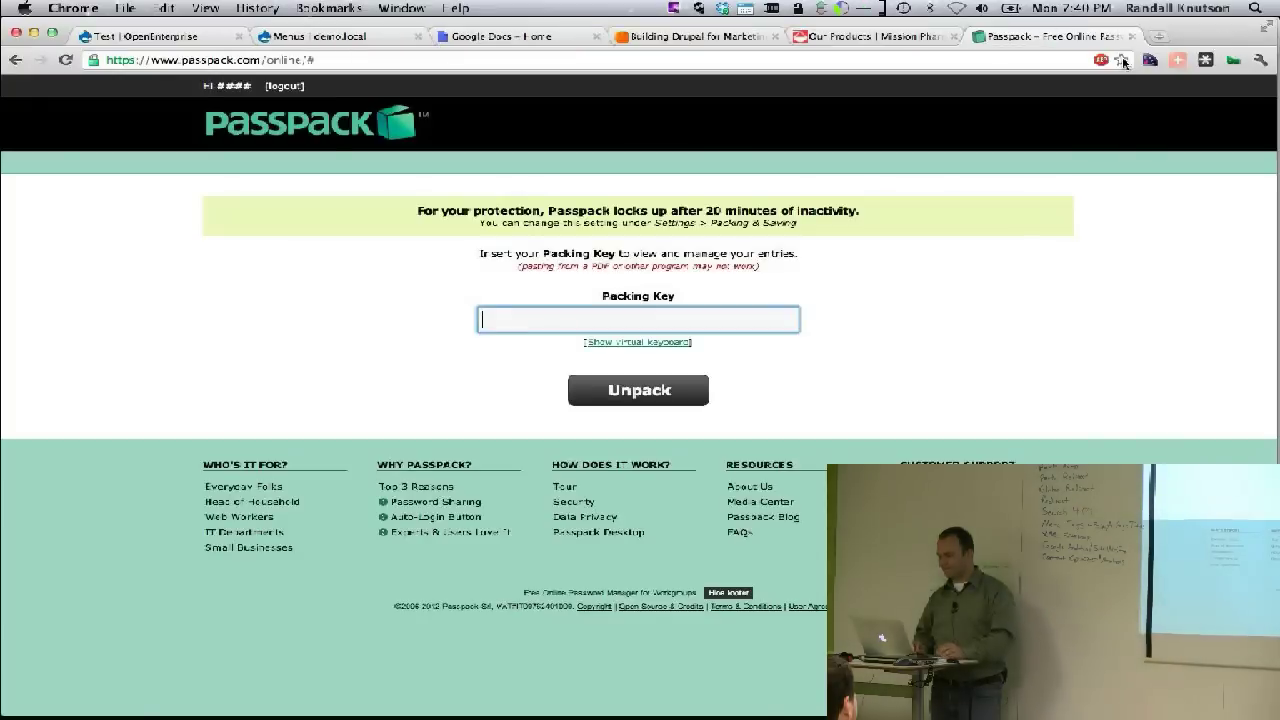
Retry the Apps Server address in a new tab, close it after it fails, and return to the slides.
key(super+t)
text(apps.)
key(Return)
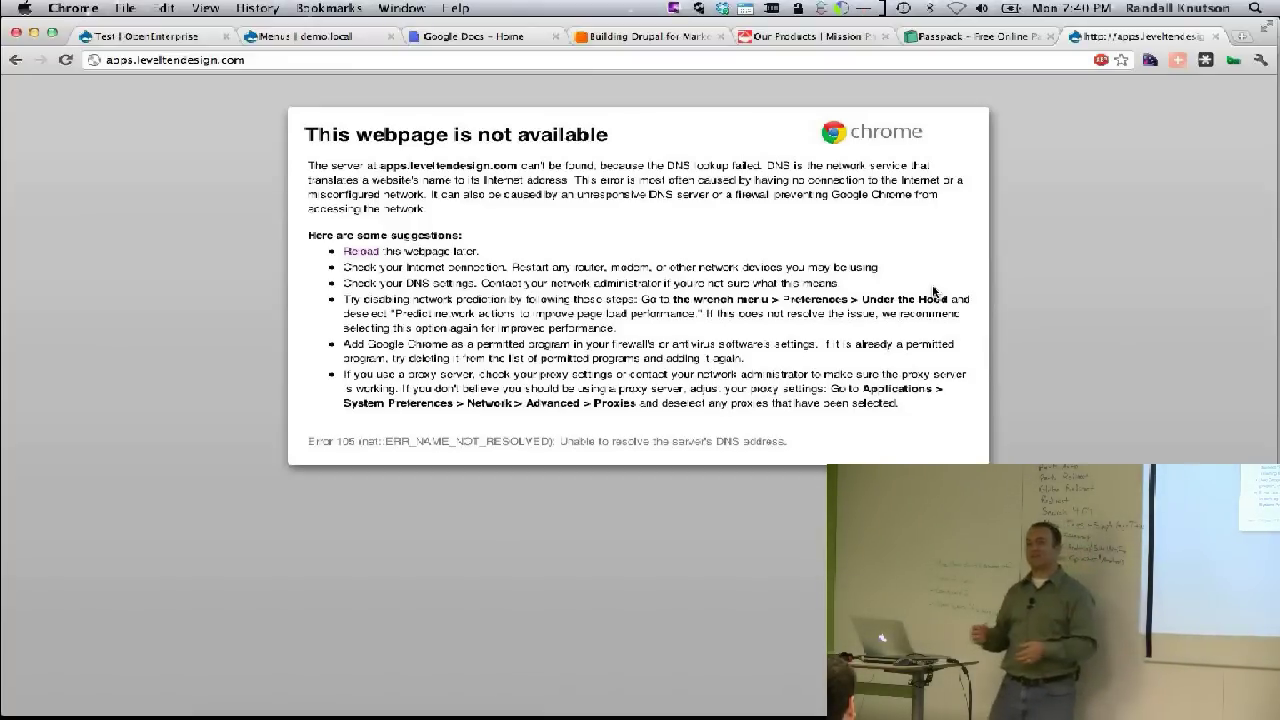
click(1215, 37)
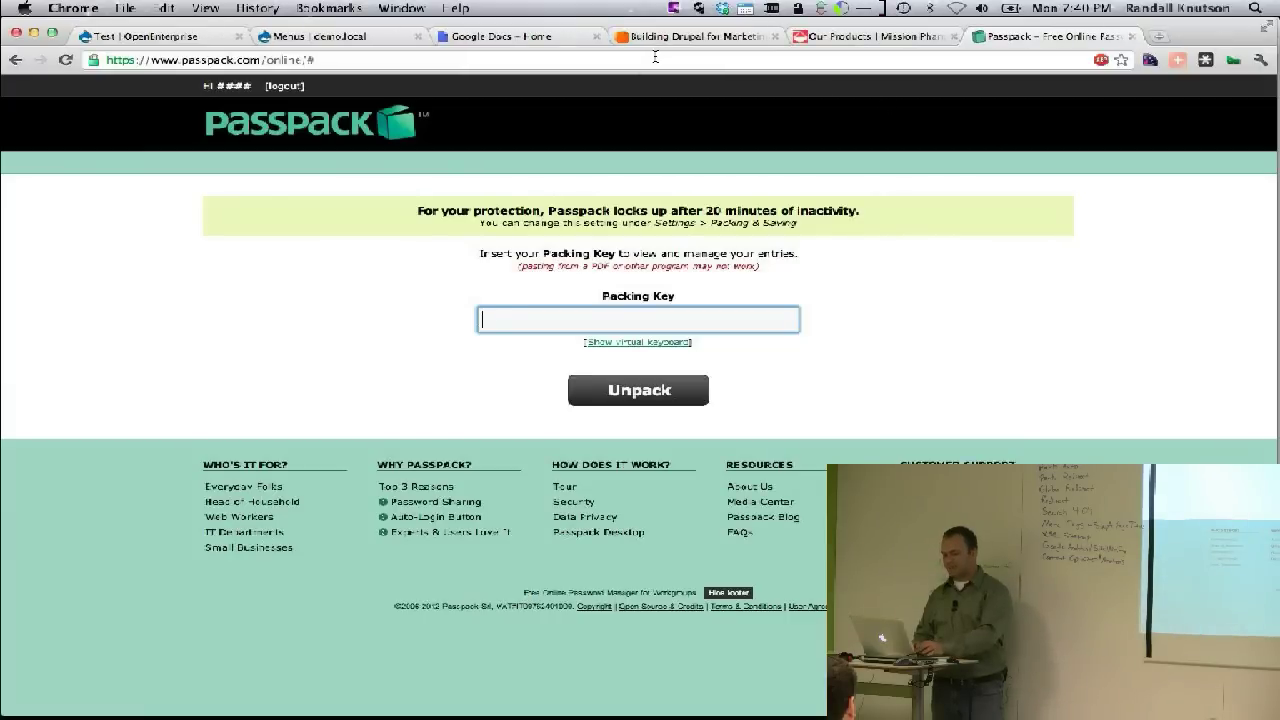
key(super+grave)
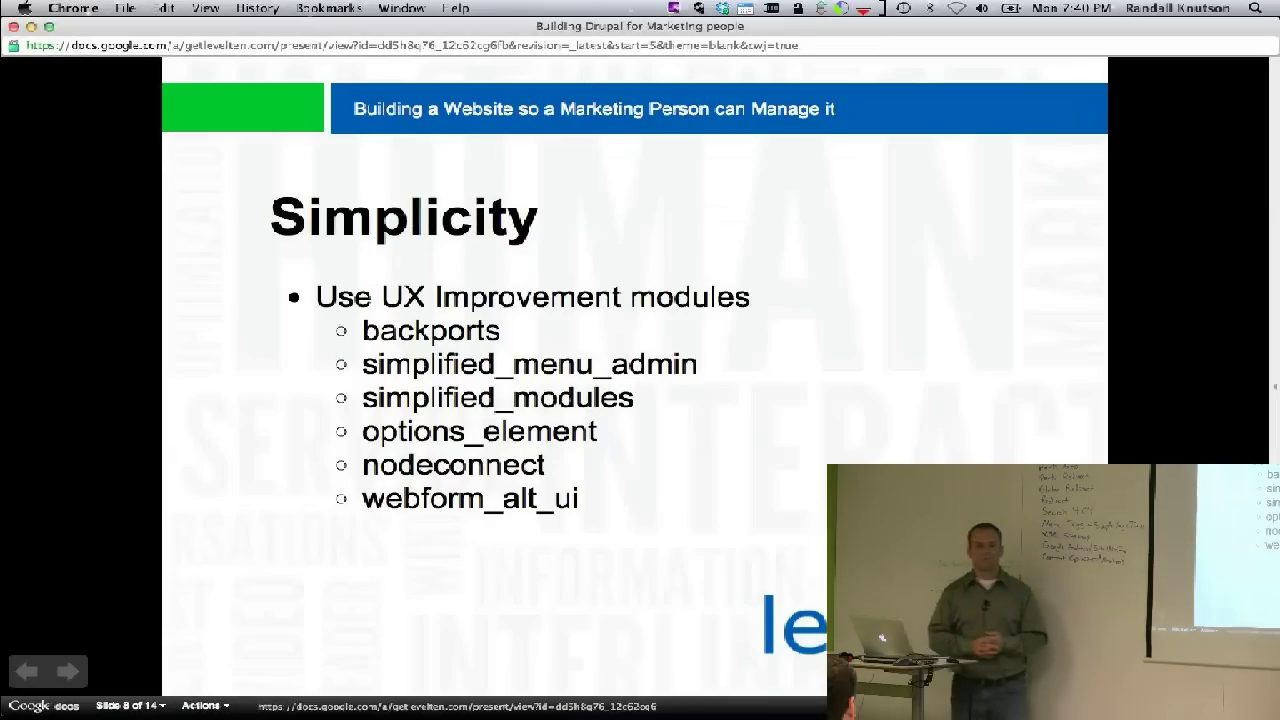
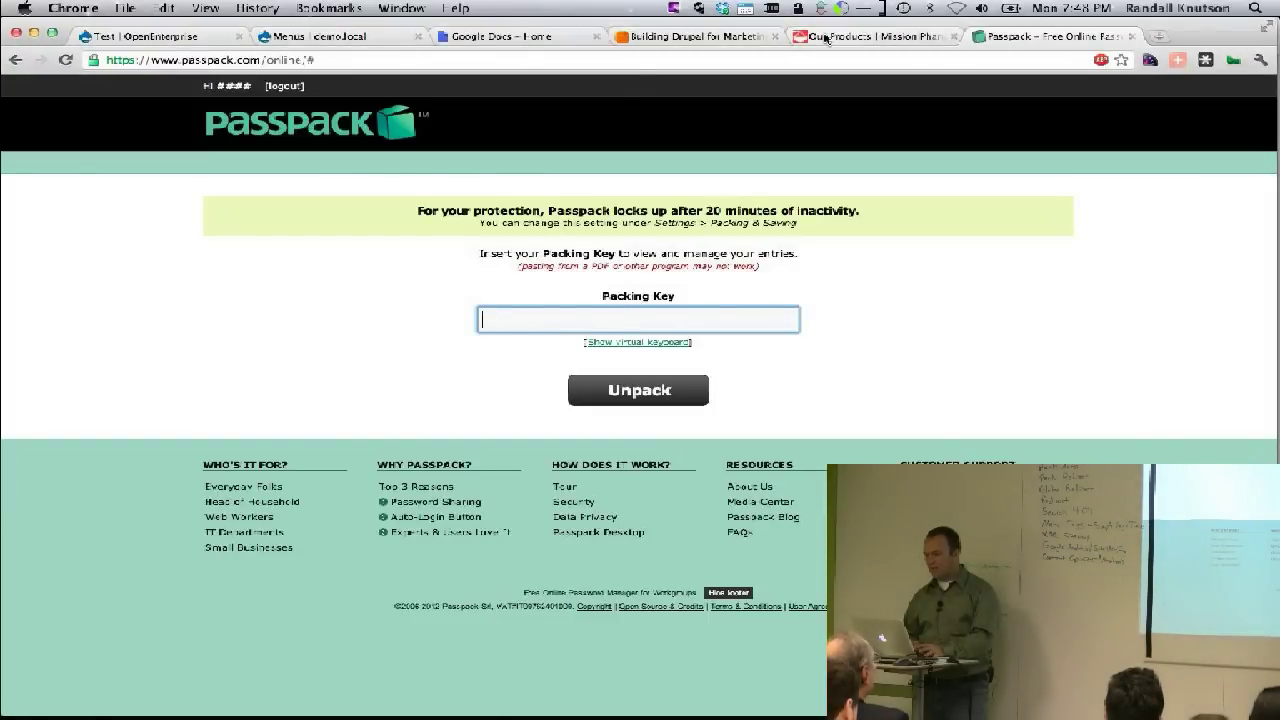
Switch to the Our Products | Mission Pharmacal page and bring the Featured Products section into view.
click(826, 38)
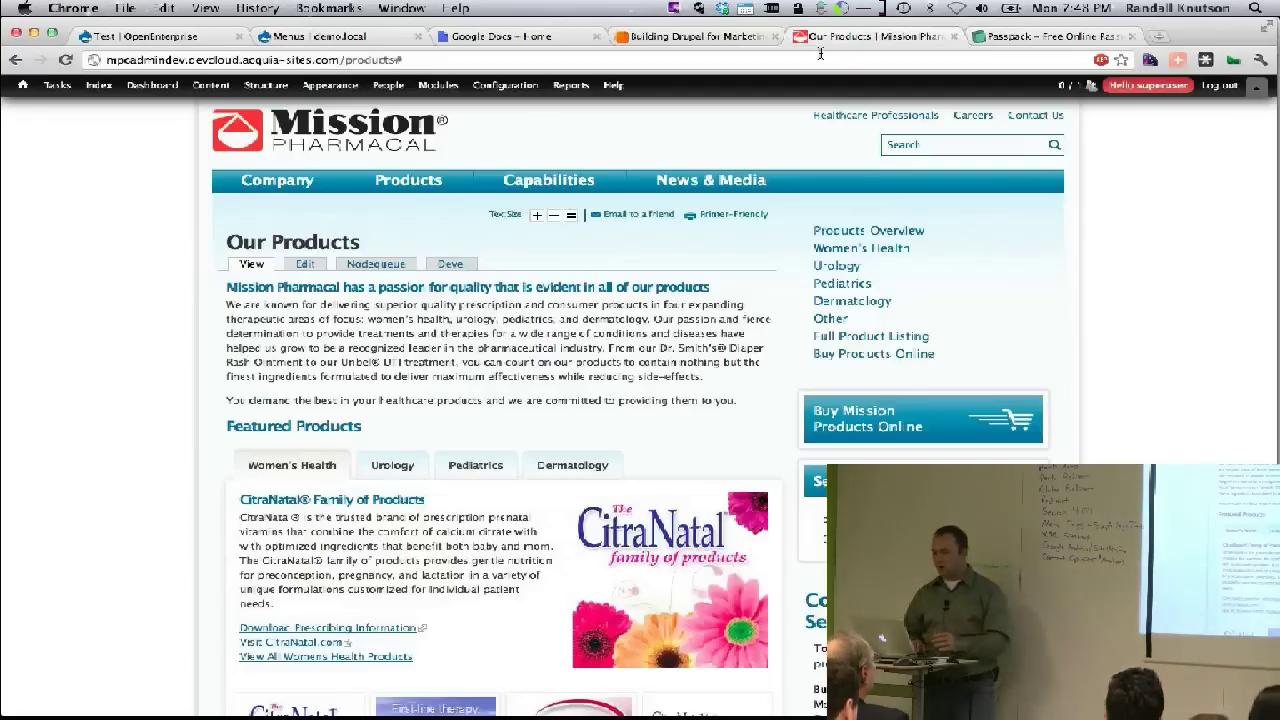
scroll(135, 396, down, 5)
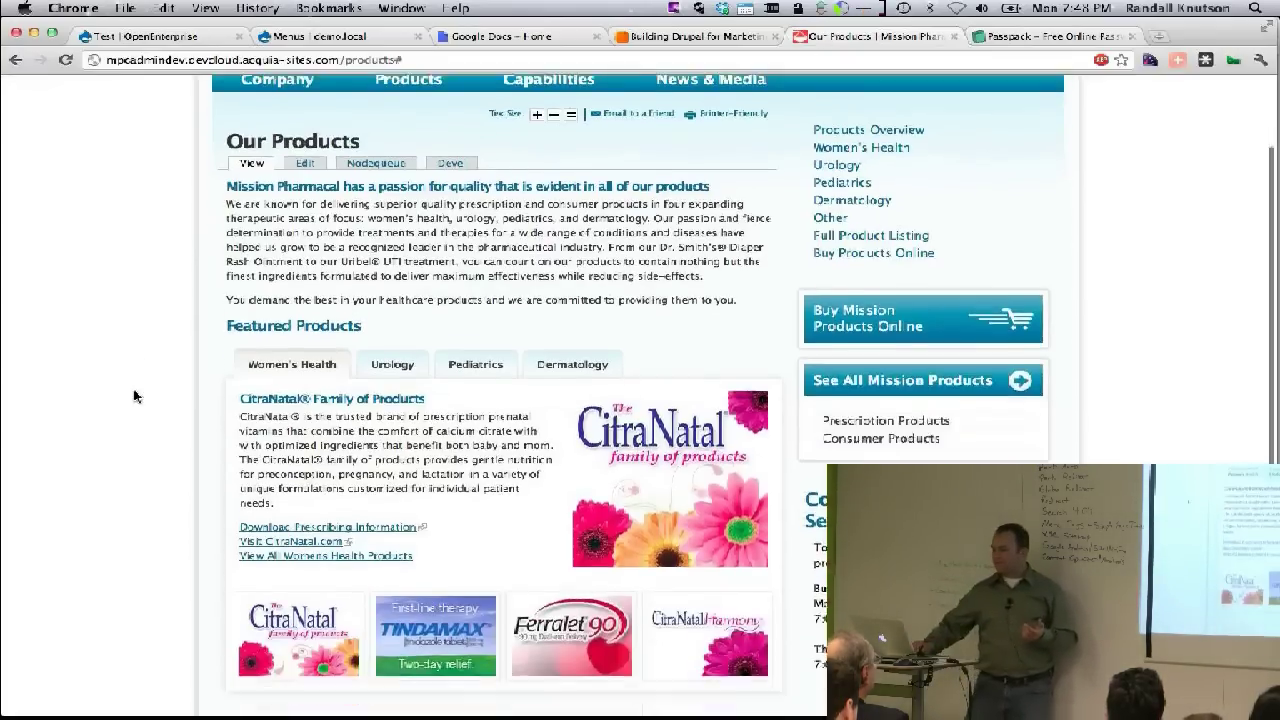
scroll(135, 396, up, 4)
scroll(135, 396, down, 1)
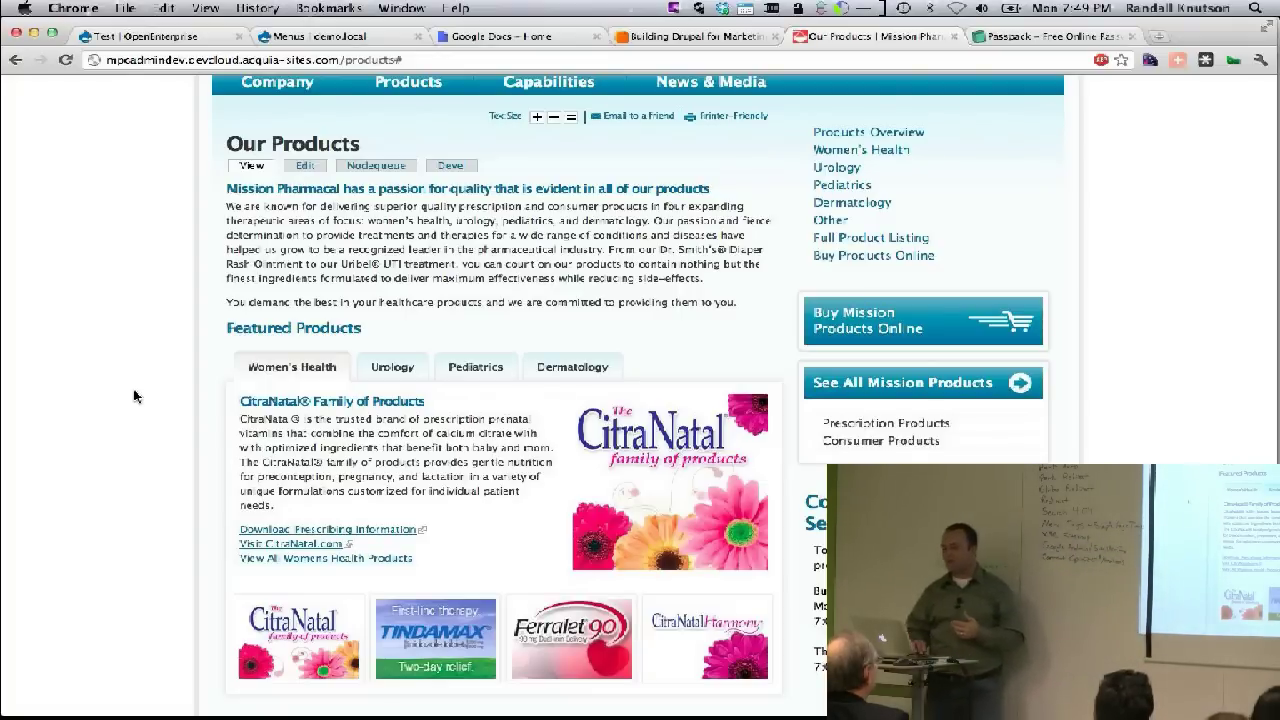
Edit the Our Products page and inspect the Attached Block and Attached View choices, leaving Products Slider Tabs unchanged.
click(304, 165)
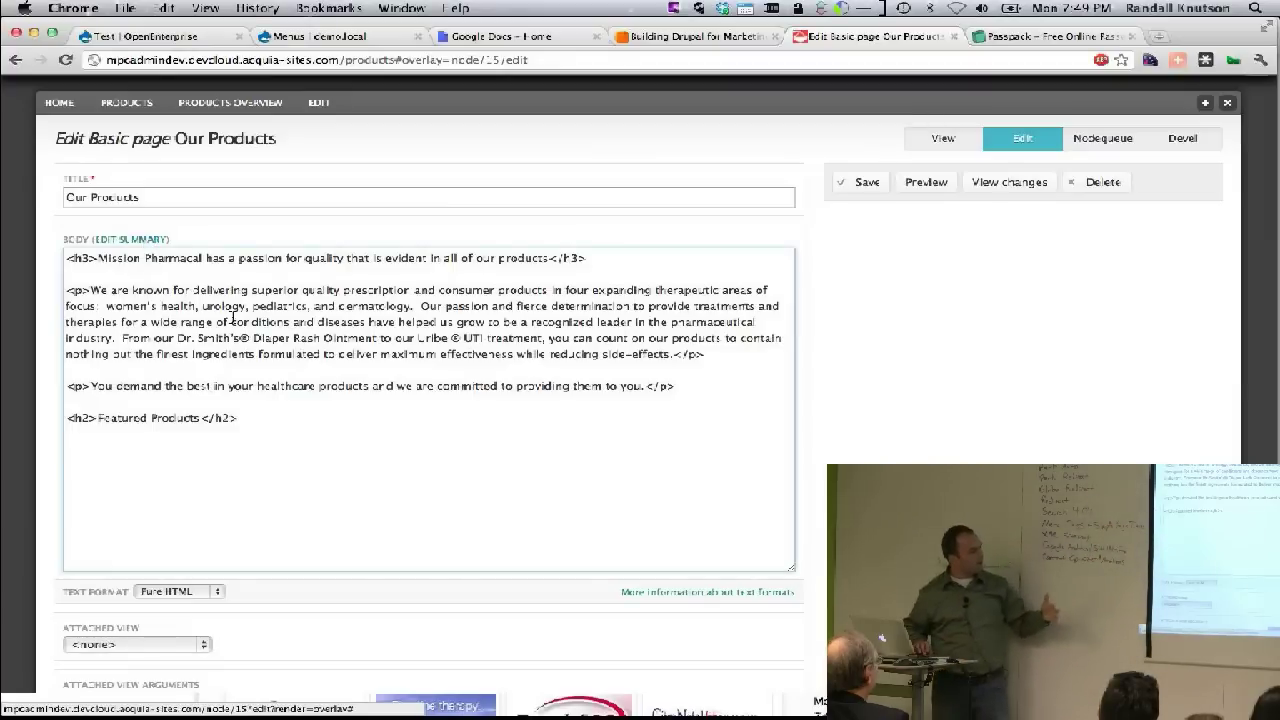
scroll(345, 420, down, 5)
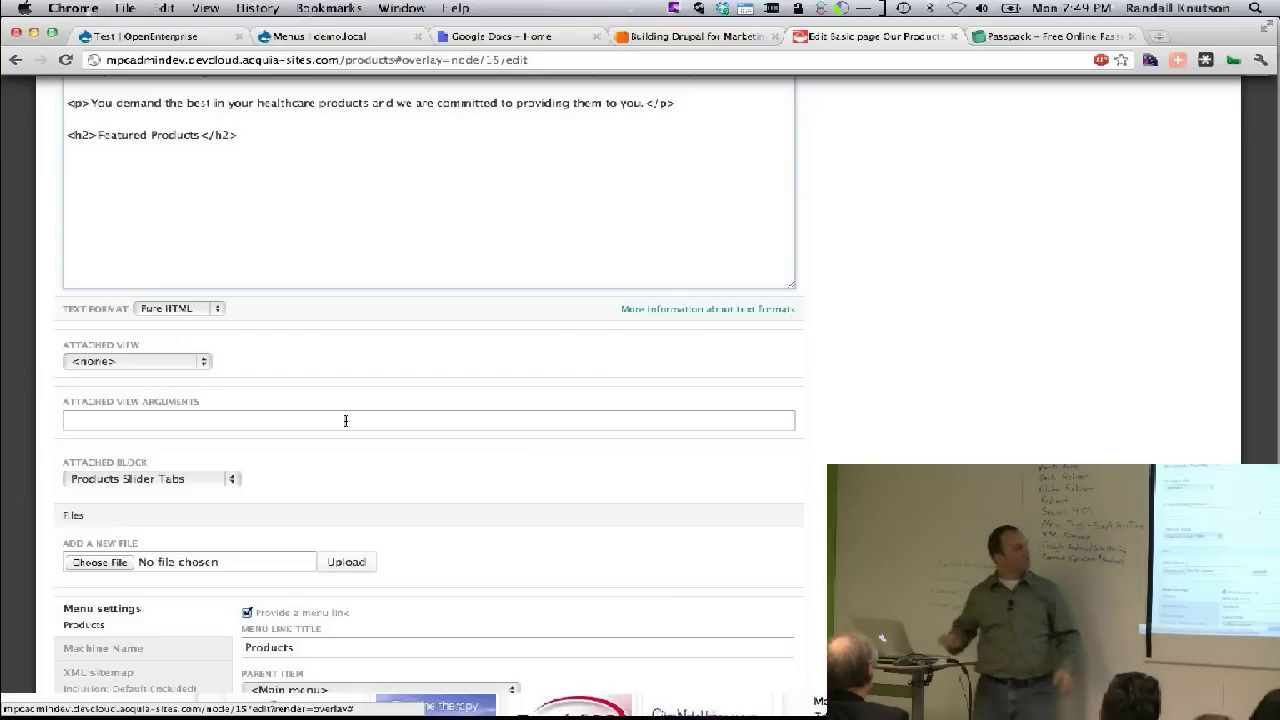
click(234, 482)
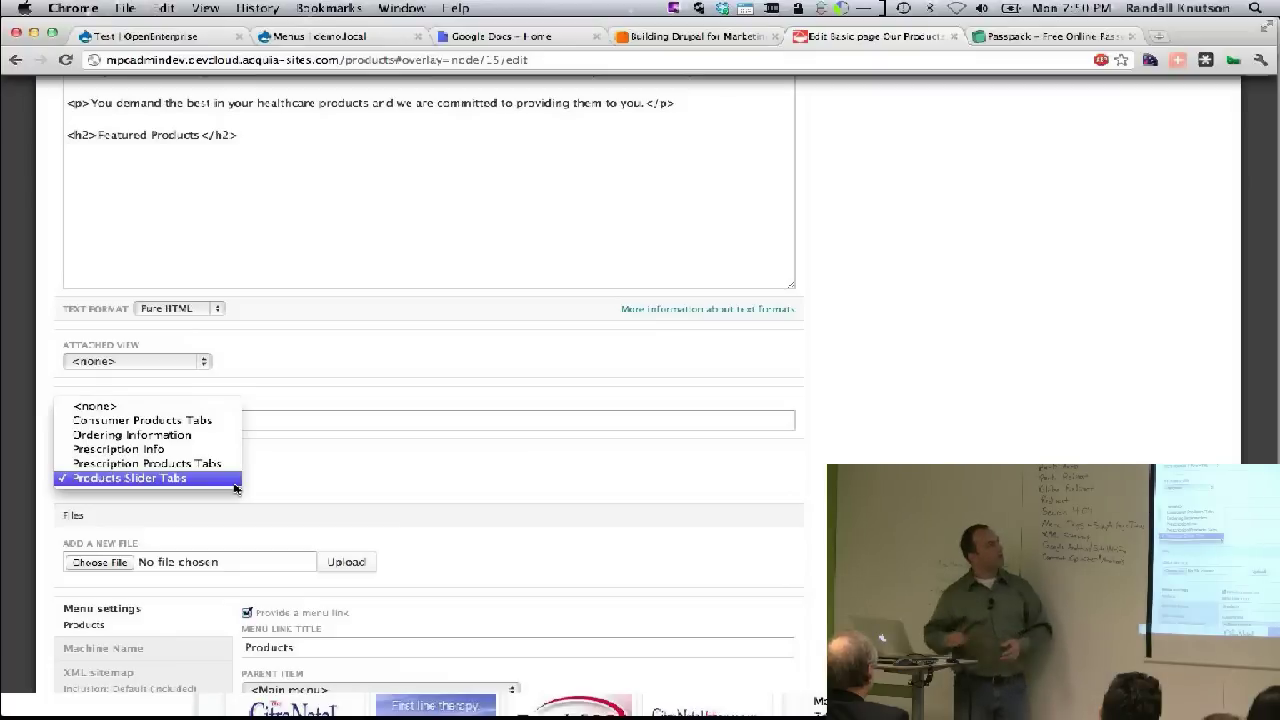
click(203, 363)
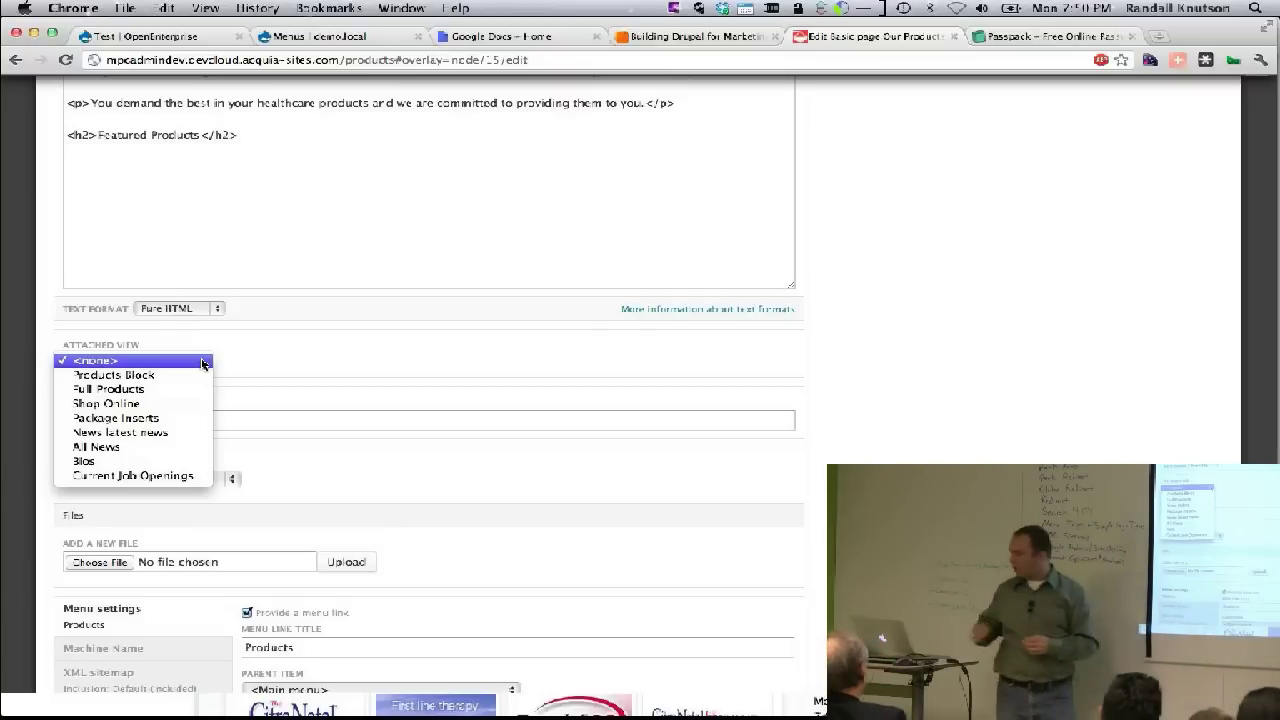
click(948, 340)
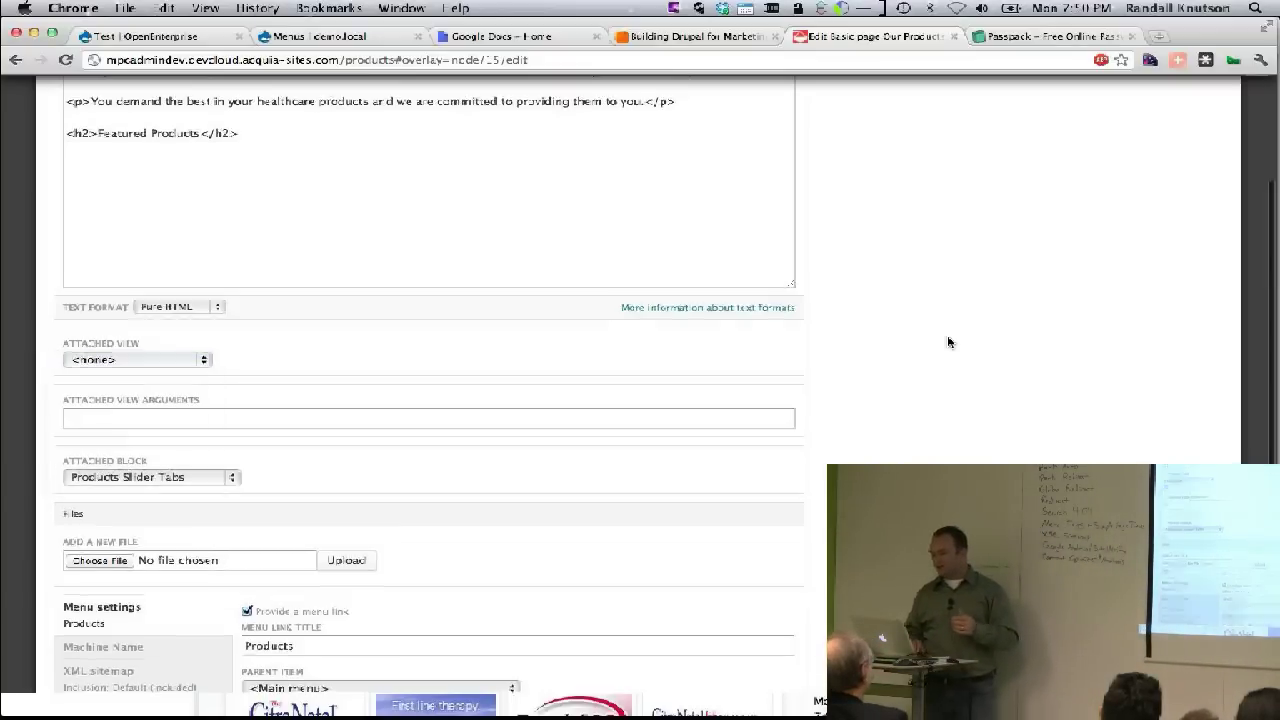
scroll(948, 342, down, 5)
scroll(948, 342, up, 10)
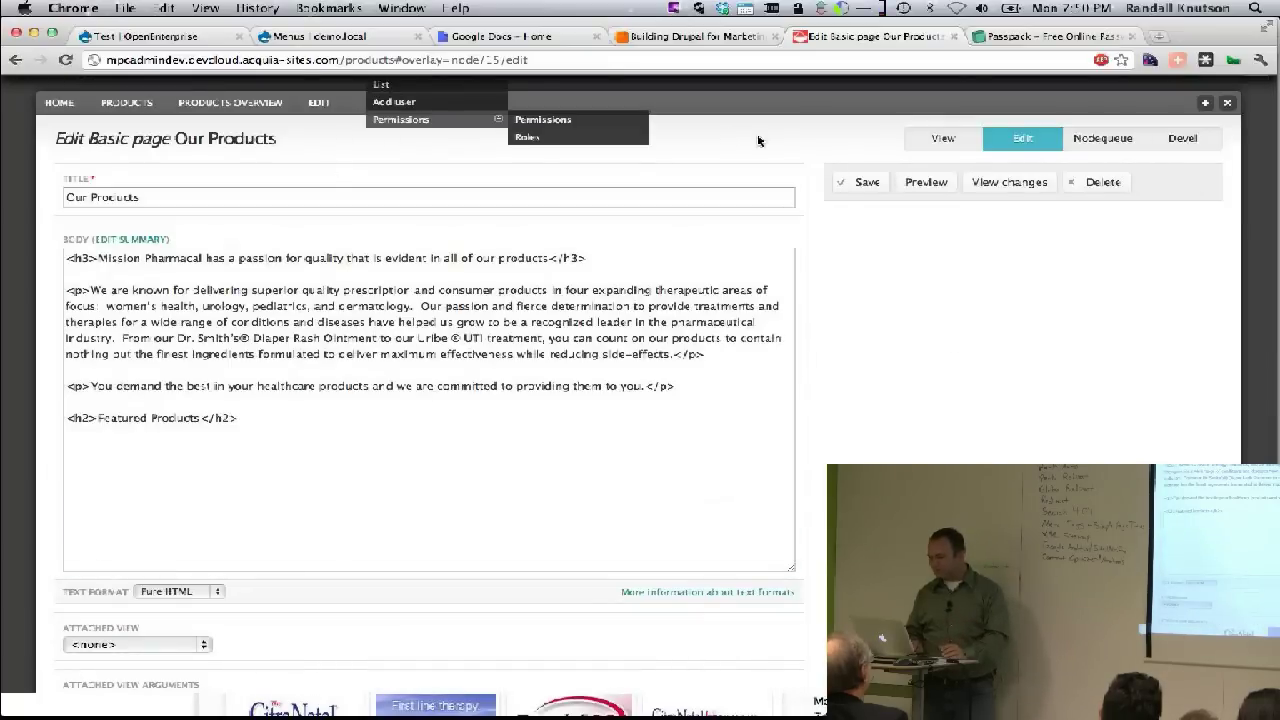
Close the editor, view the Basic page content type's Manage fields list, then switch to another window.
click(1227, 102)
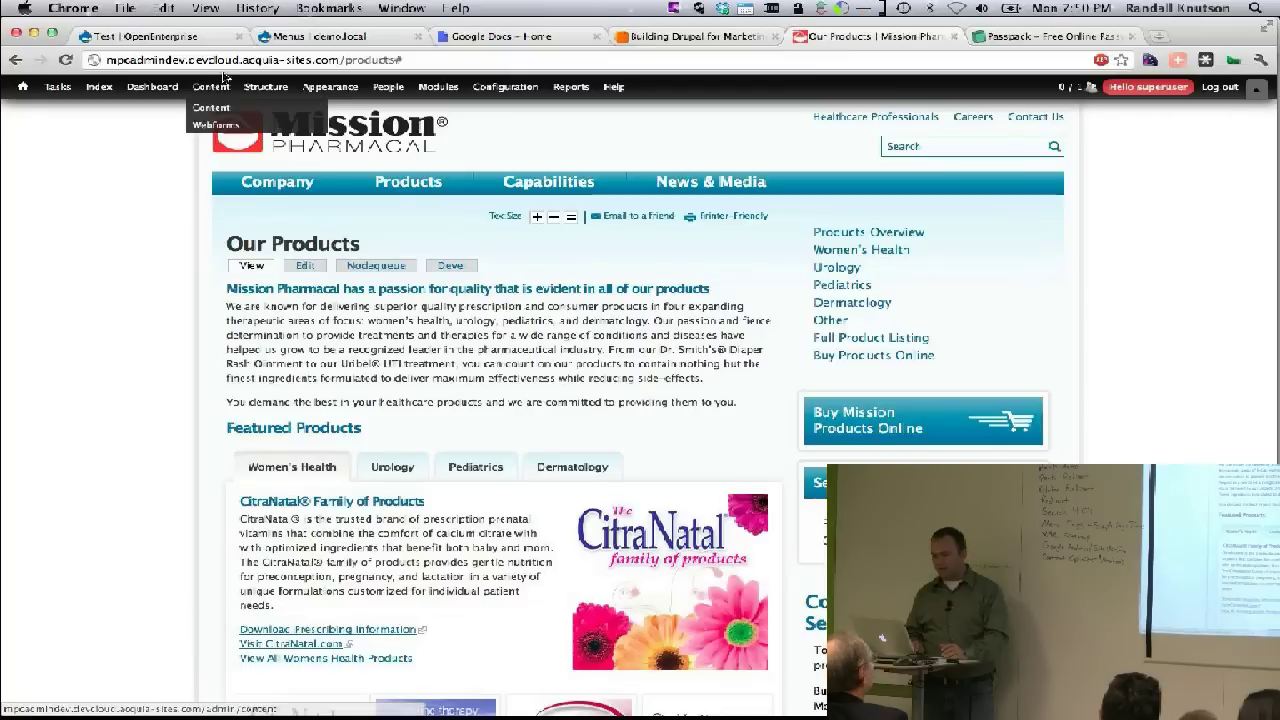
mouse_move(267, 99)
mouse_move(272, 126)
mouse_move(462, 160)
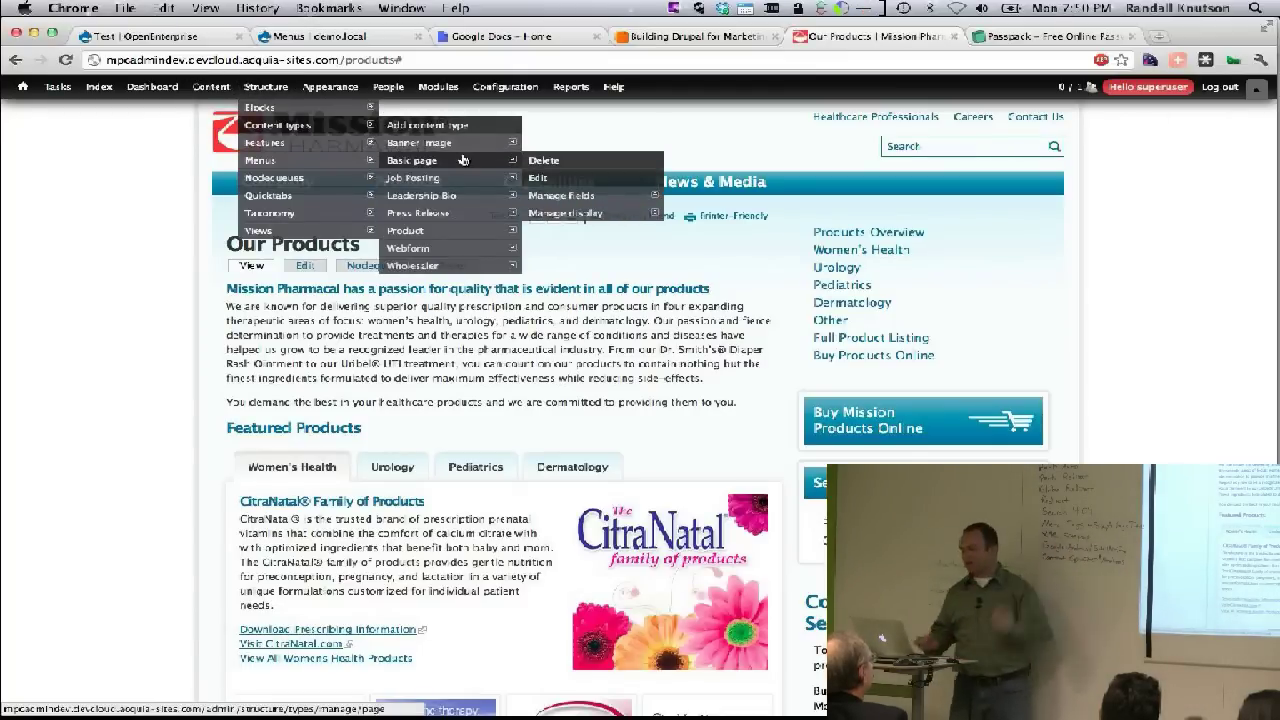
click(580, 197)
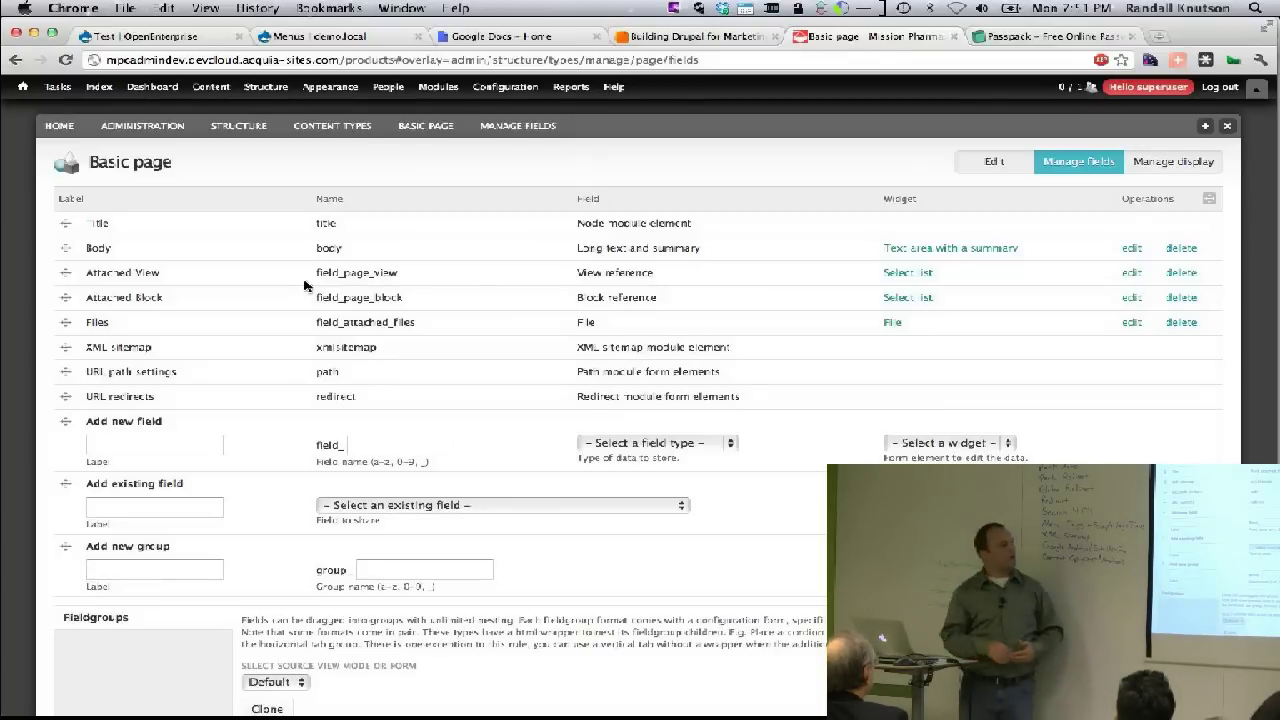
key(super+grave)
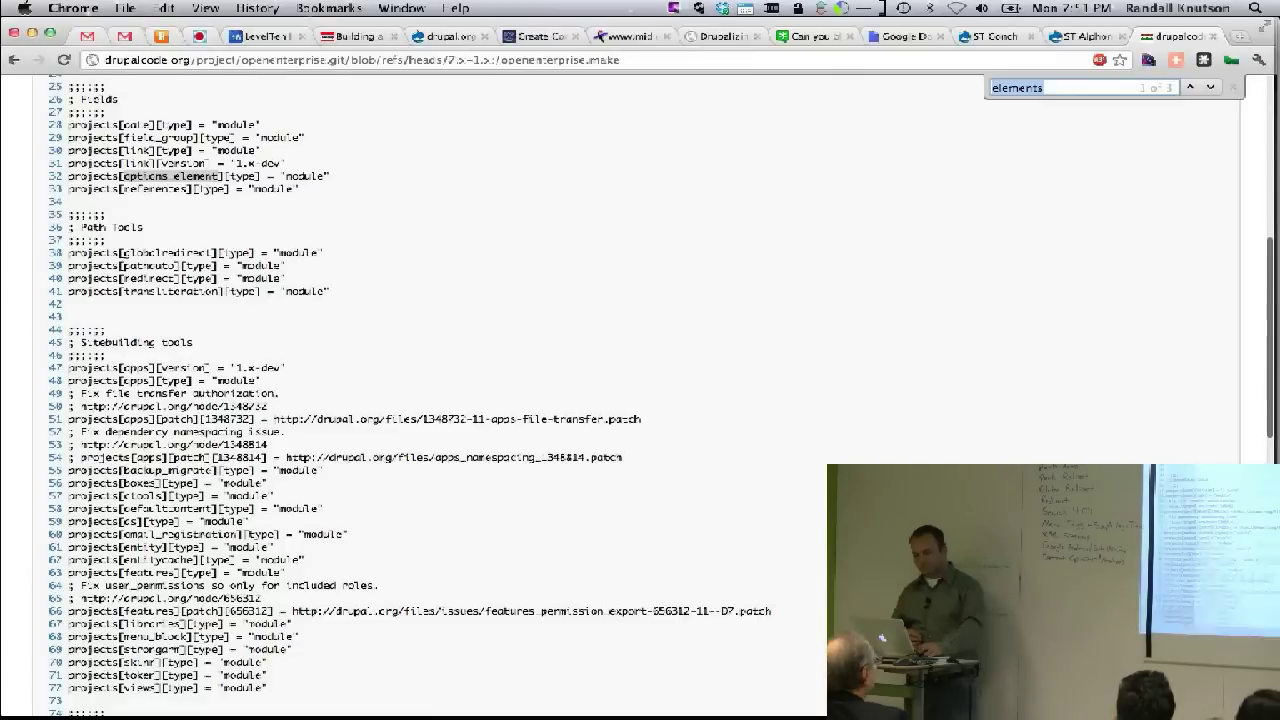
key(super+grave)
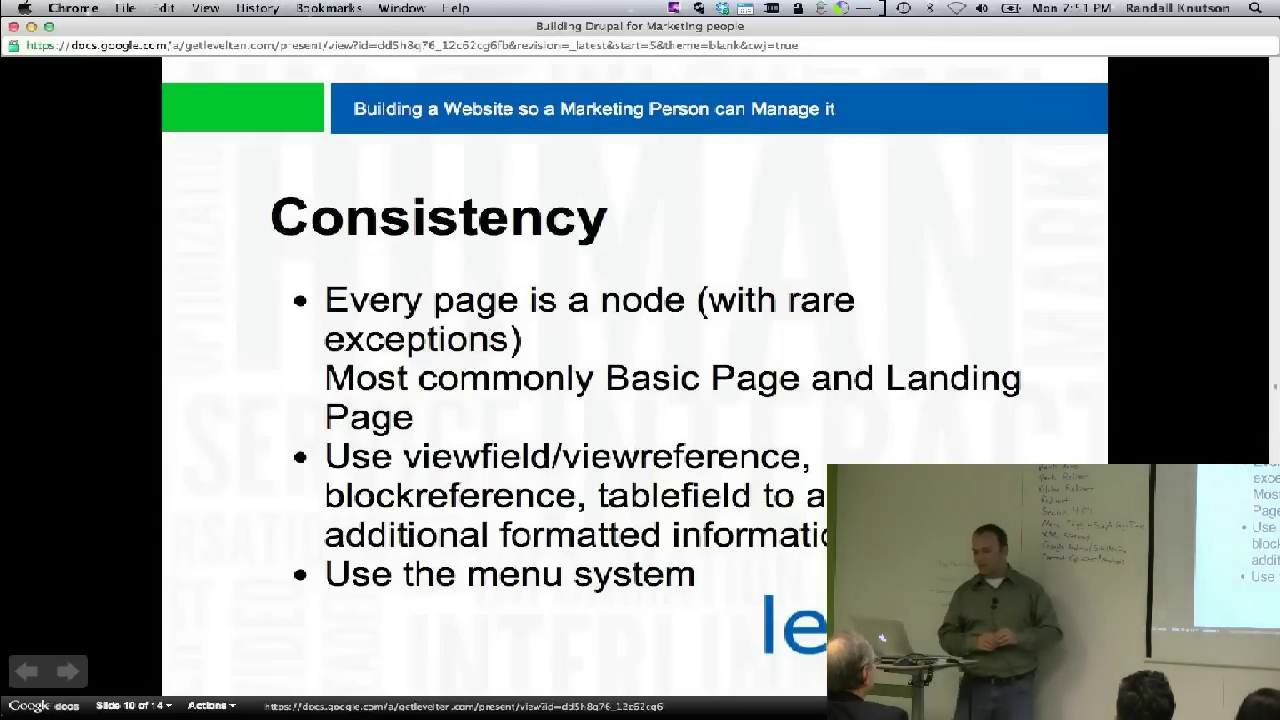
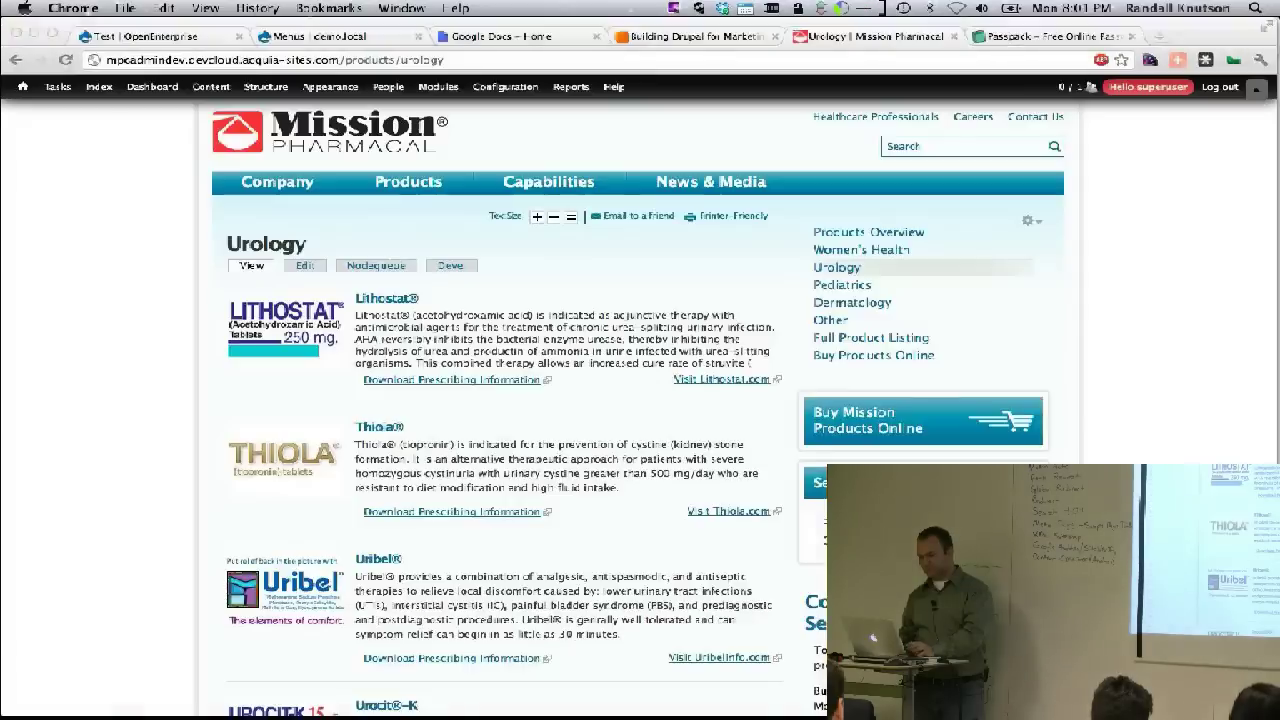
Load drupal.org/project/menu_views in a new tab, then start another tab for dev.hmsc.
key(super+t)
text(drupal.or)
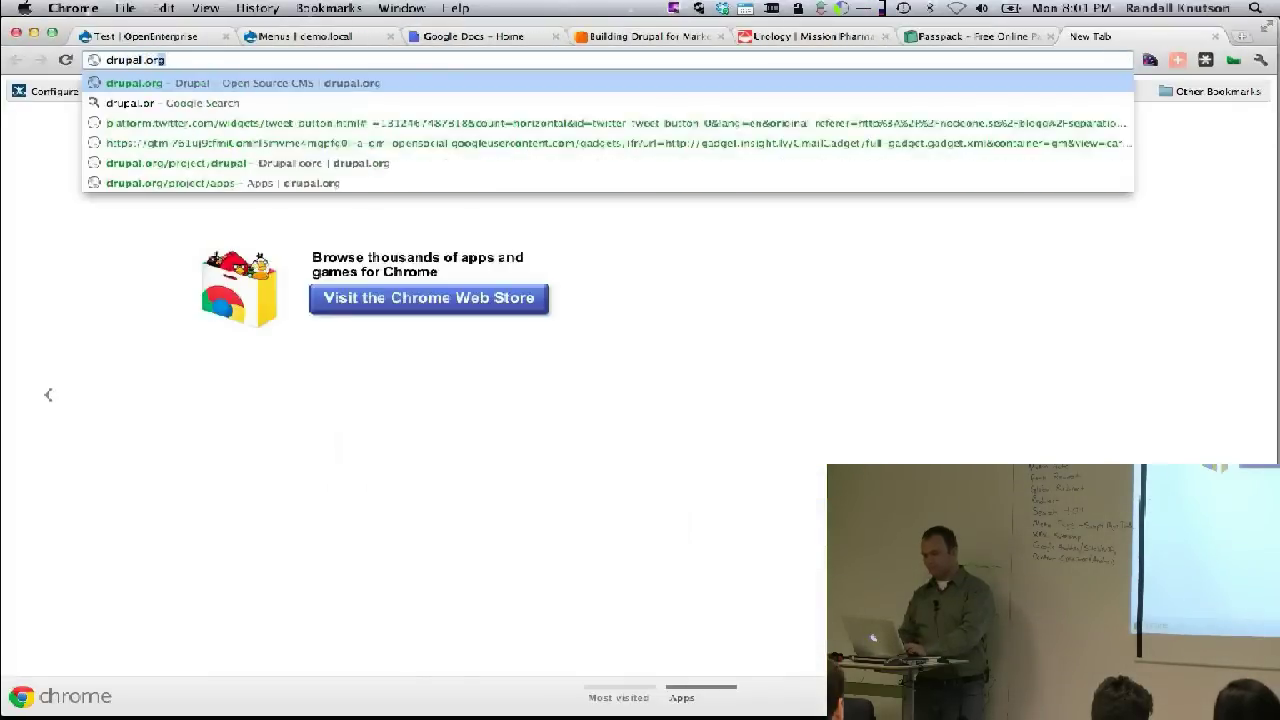
text(g/project/menu_views)
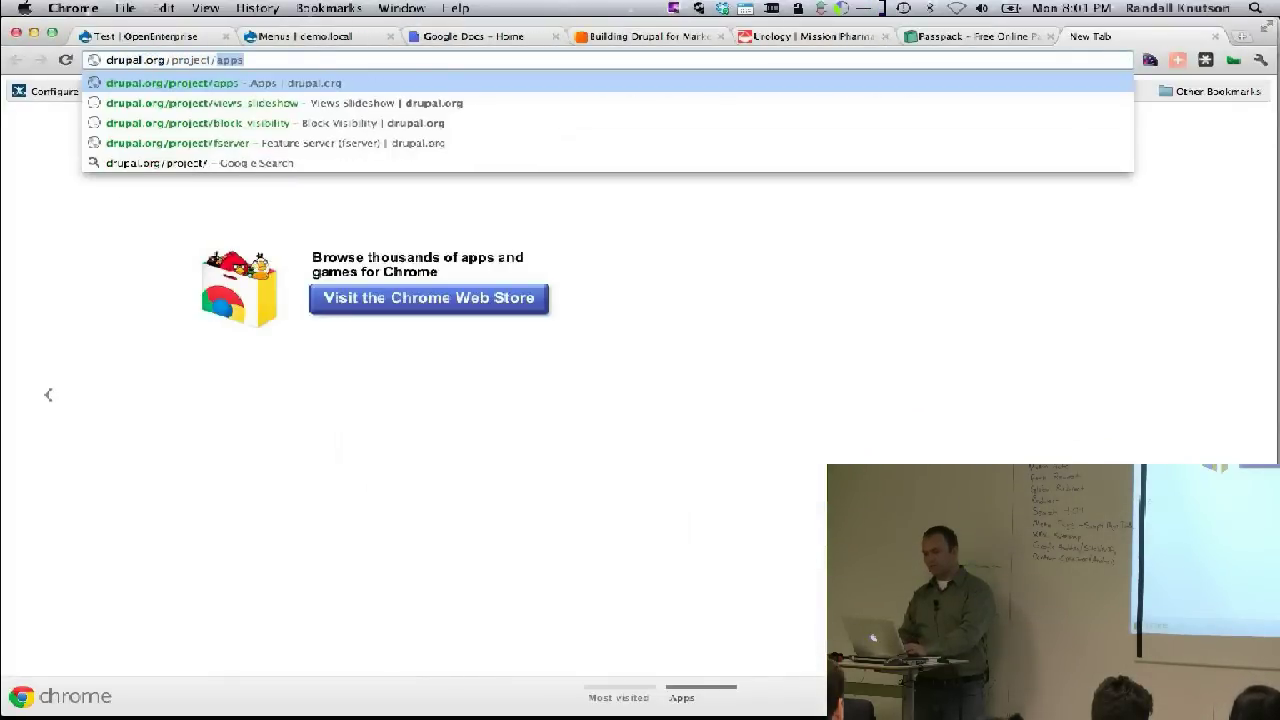
key(Return)
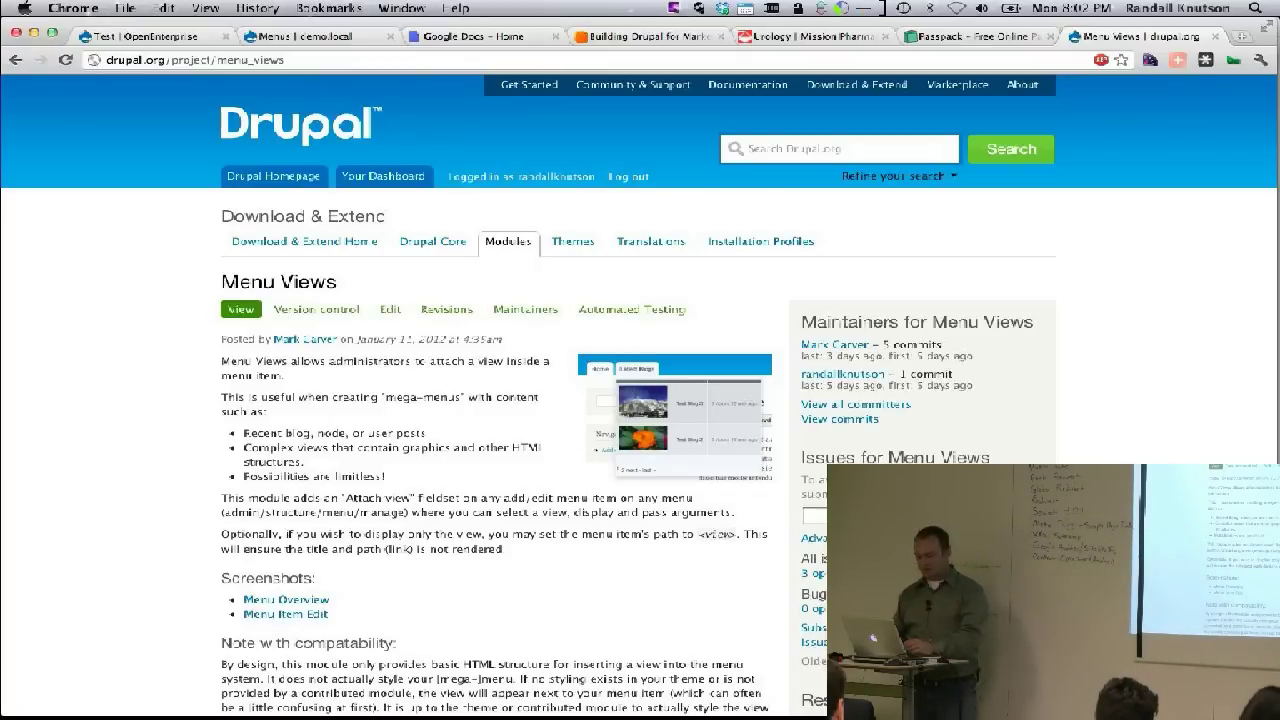
key(super+t)
text(dev.hmsc.leveltendesign.com)
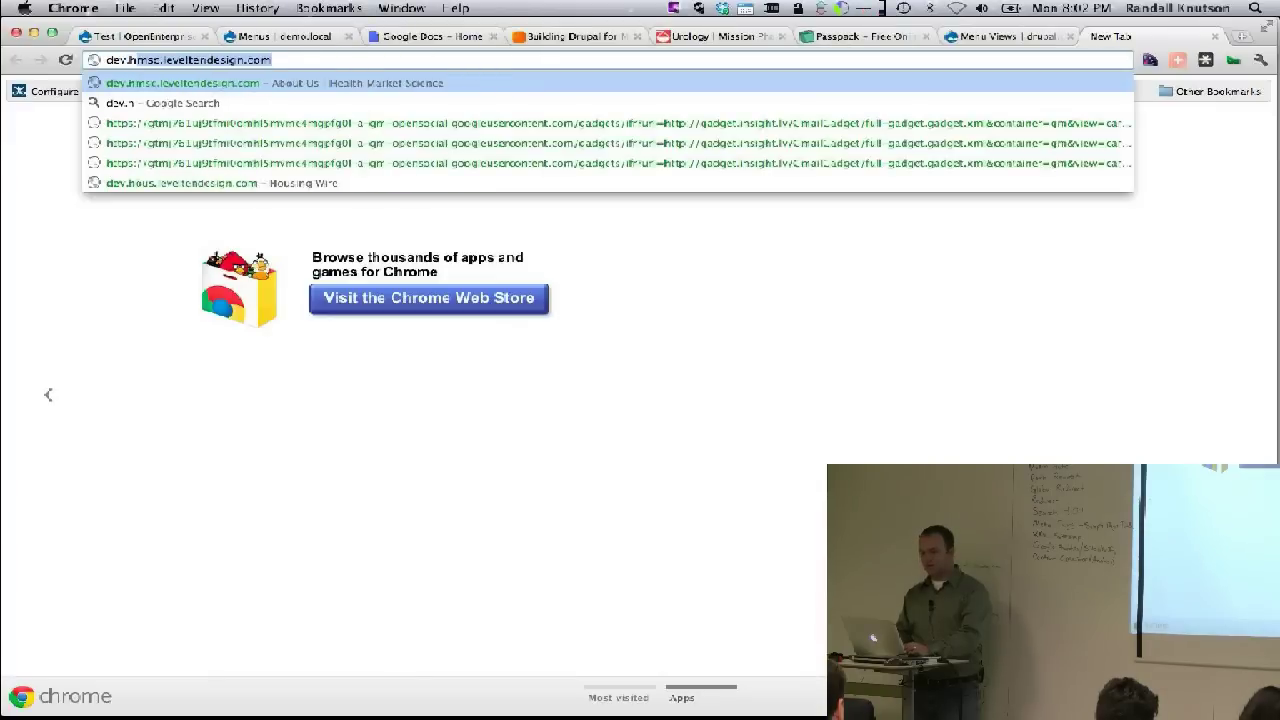
Load the dev.hmsc.leveltendesign.com demo site and go to its /user login page.
key(Return)
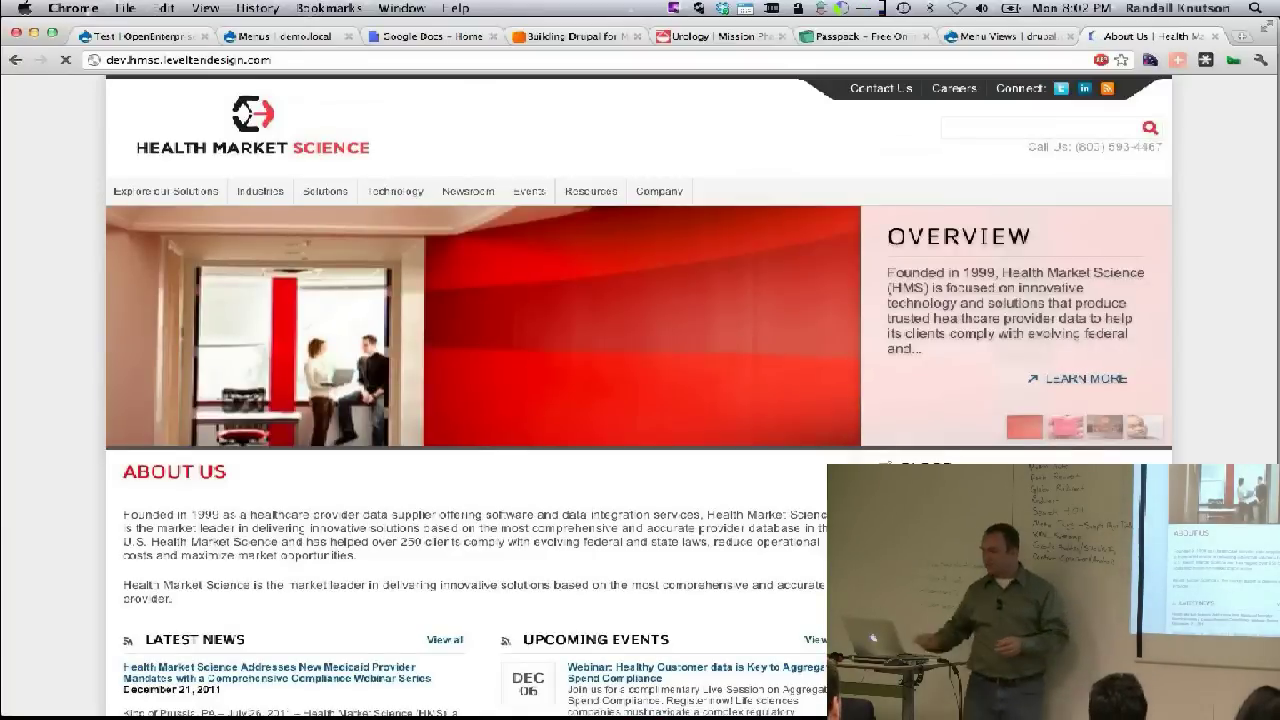
mouse_move(146, 197)
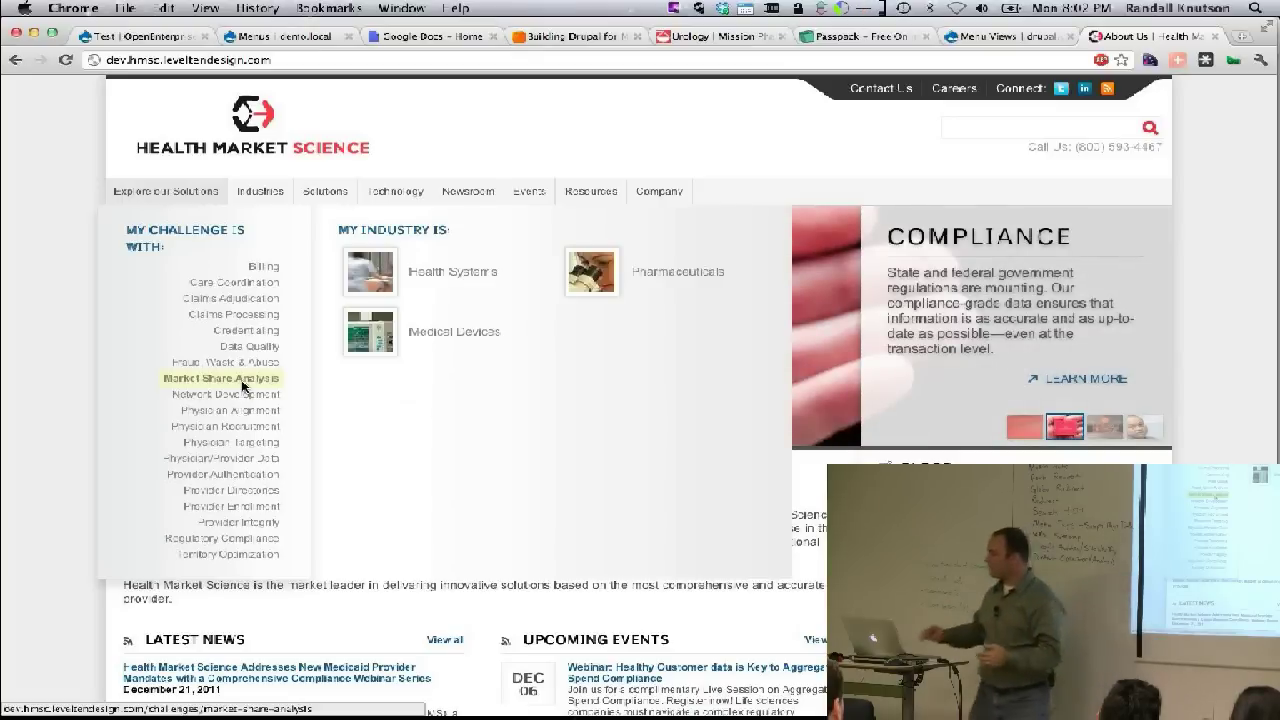
click(281, 60)
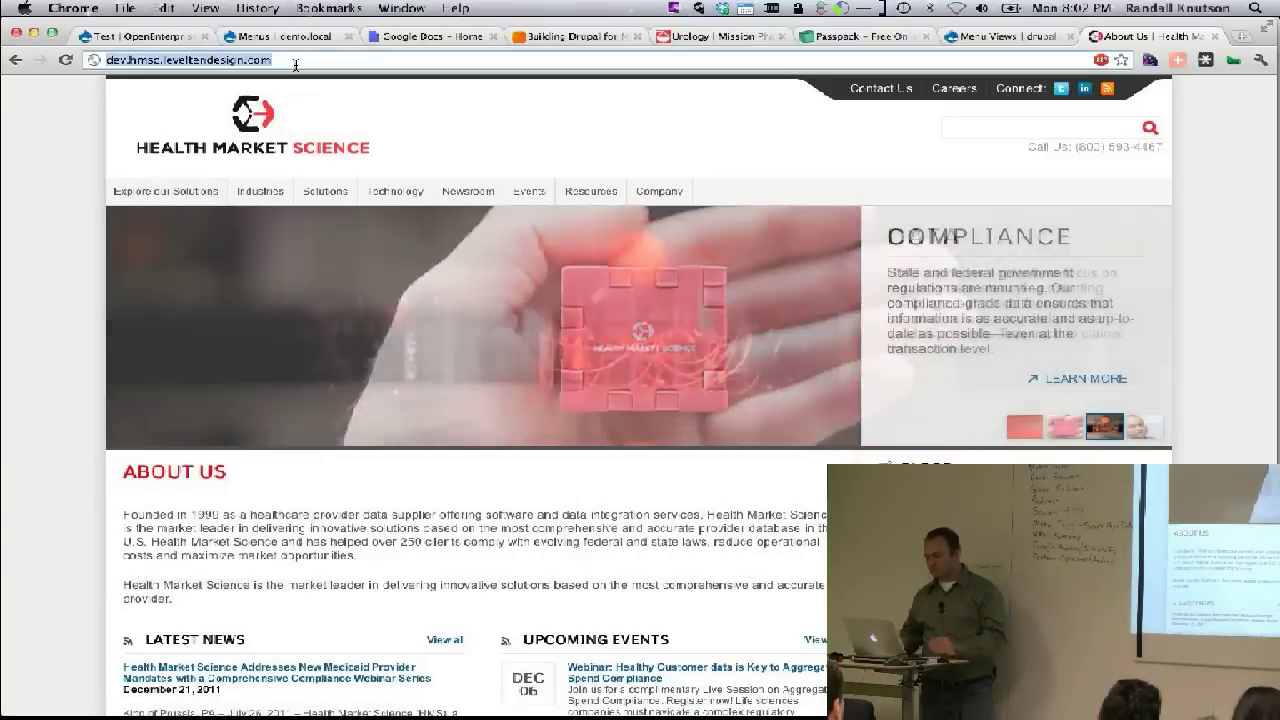
text(/user)
key(Return)
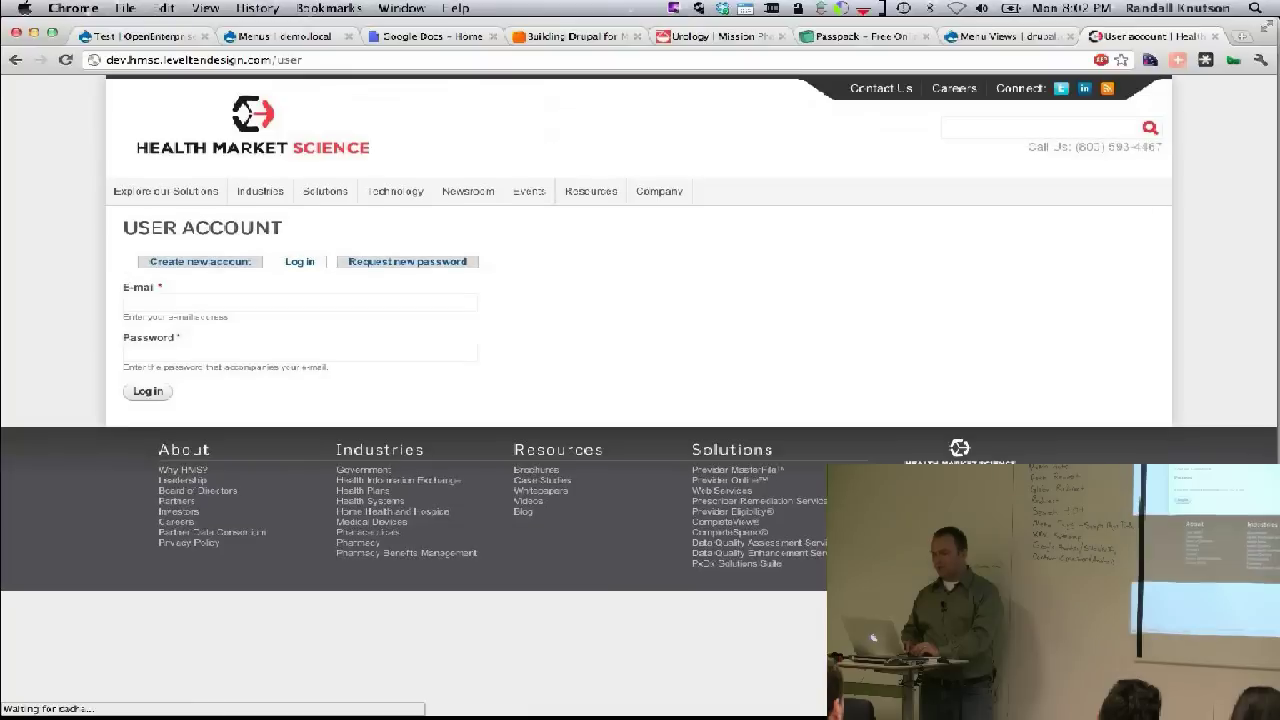
Log in with the administrator username and password, retrying the password after a failed attempt.
mouse_move(228, 300)
click(186, 300)
text(superuser)
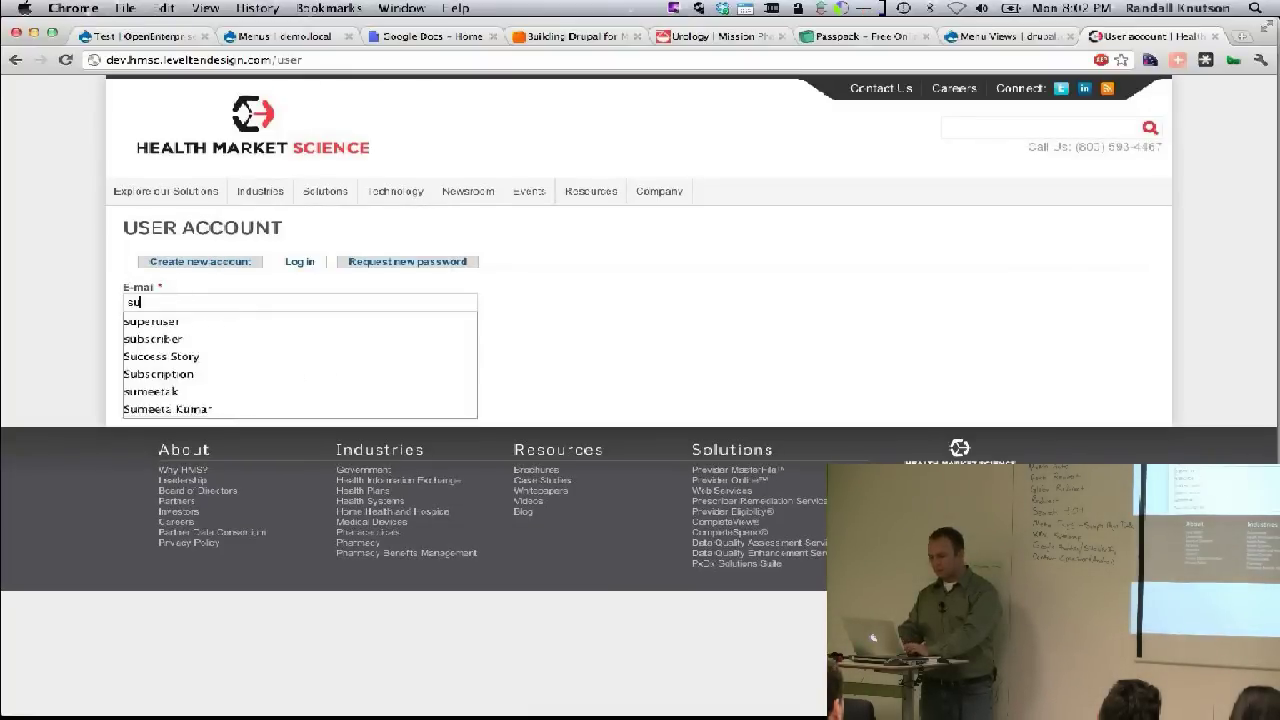
click(128, 352)
text(****)
key(Return)
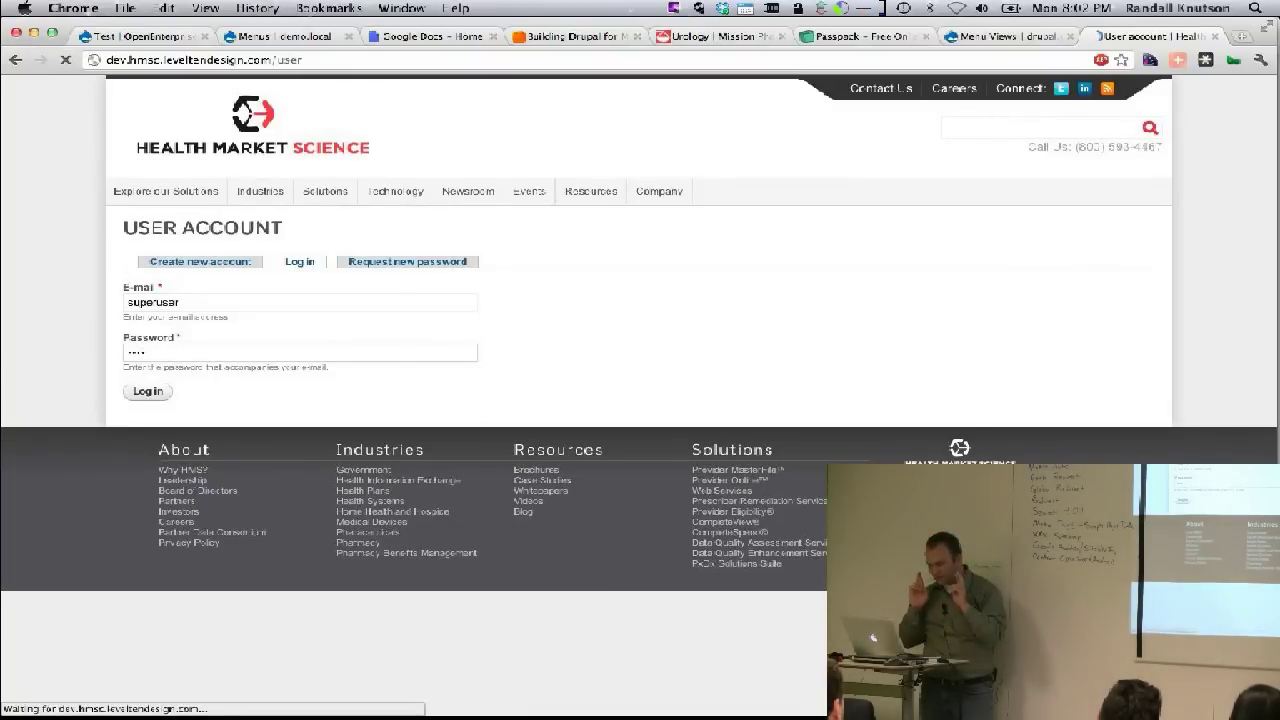
click(175, 428)
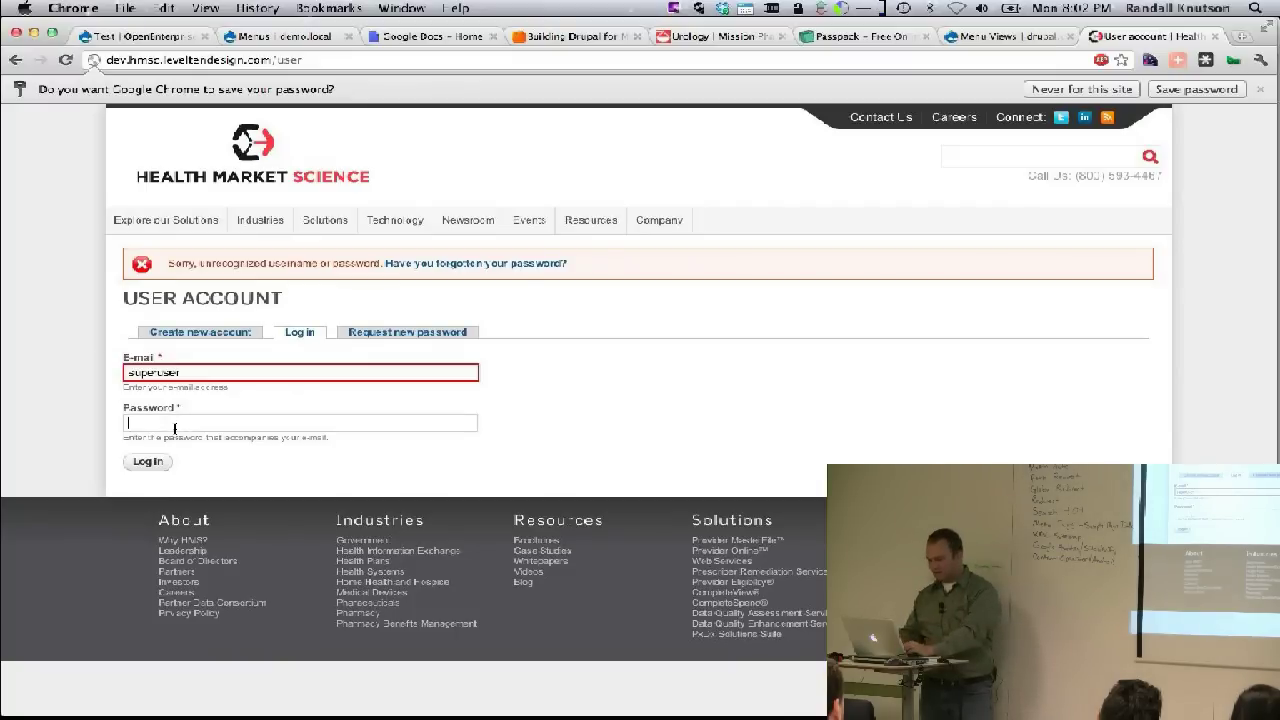
text(********)
key(Return)
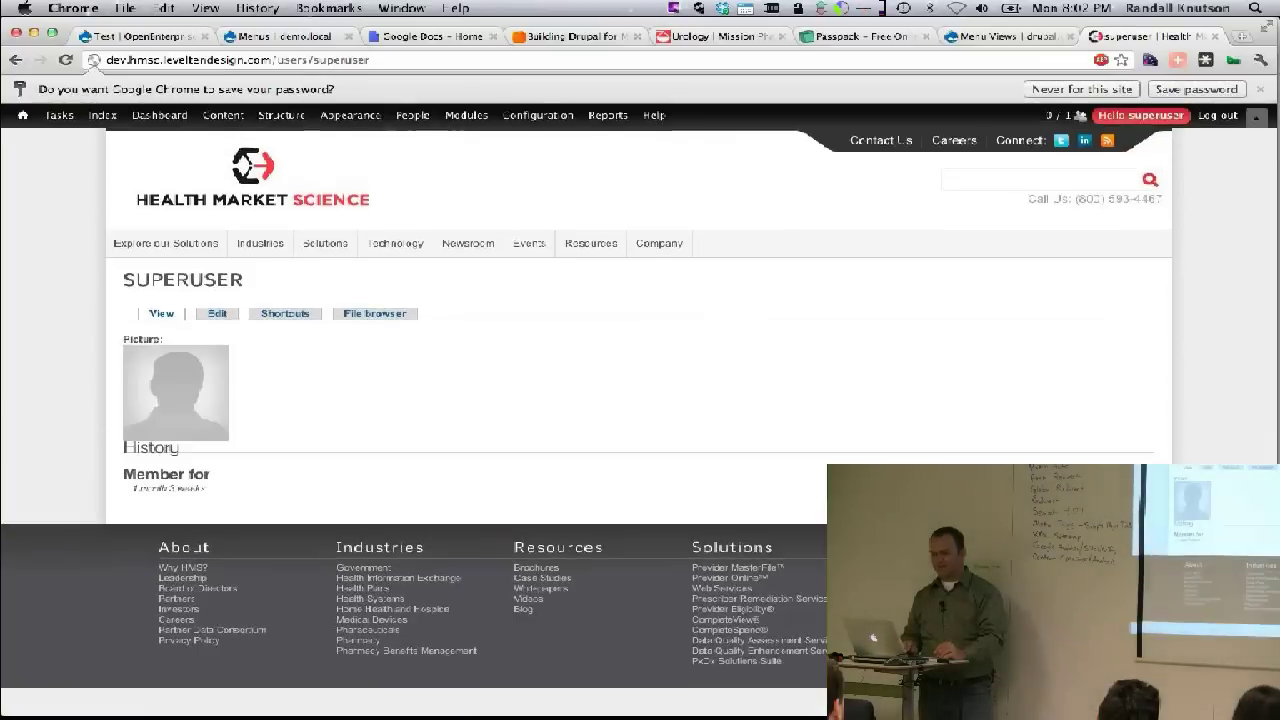
Go to Structure > Menus > Main menu and edit the Explore our Solutions link.
mouse_move(281, 115)
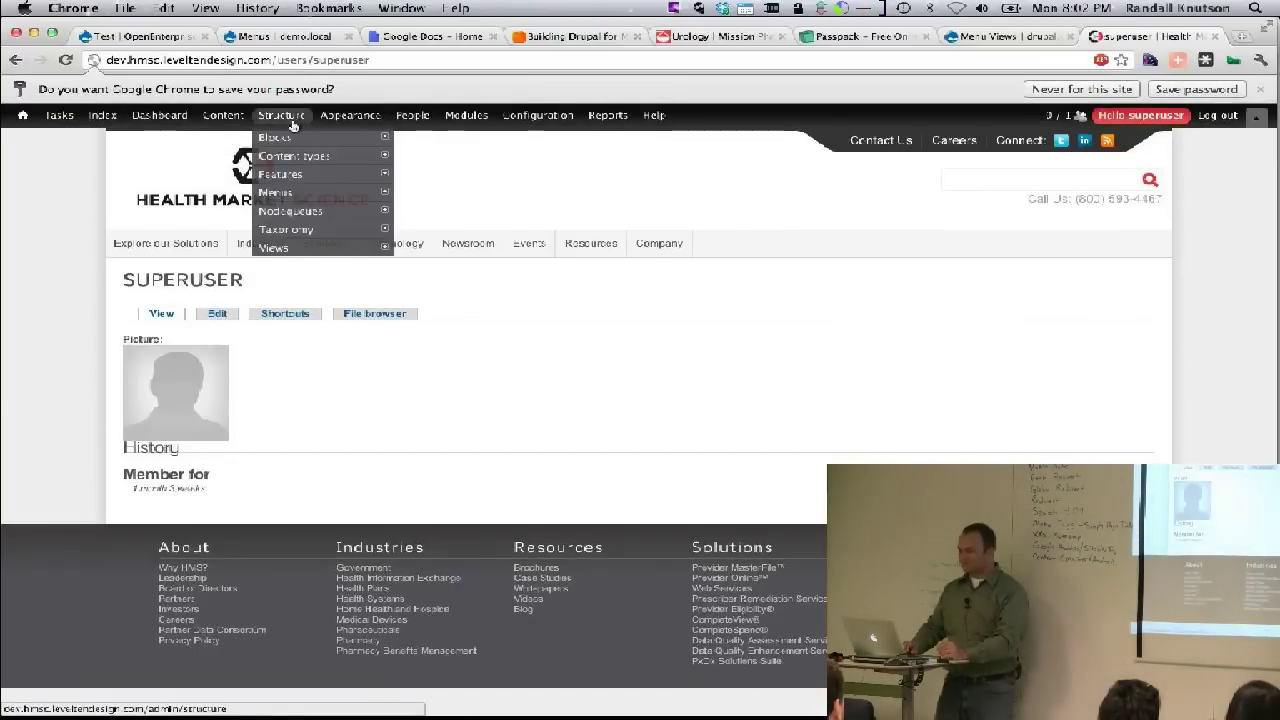
mouse_move(297, 187)
mouse_move(446, 233)
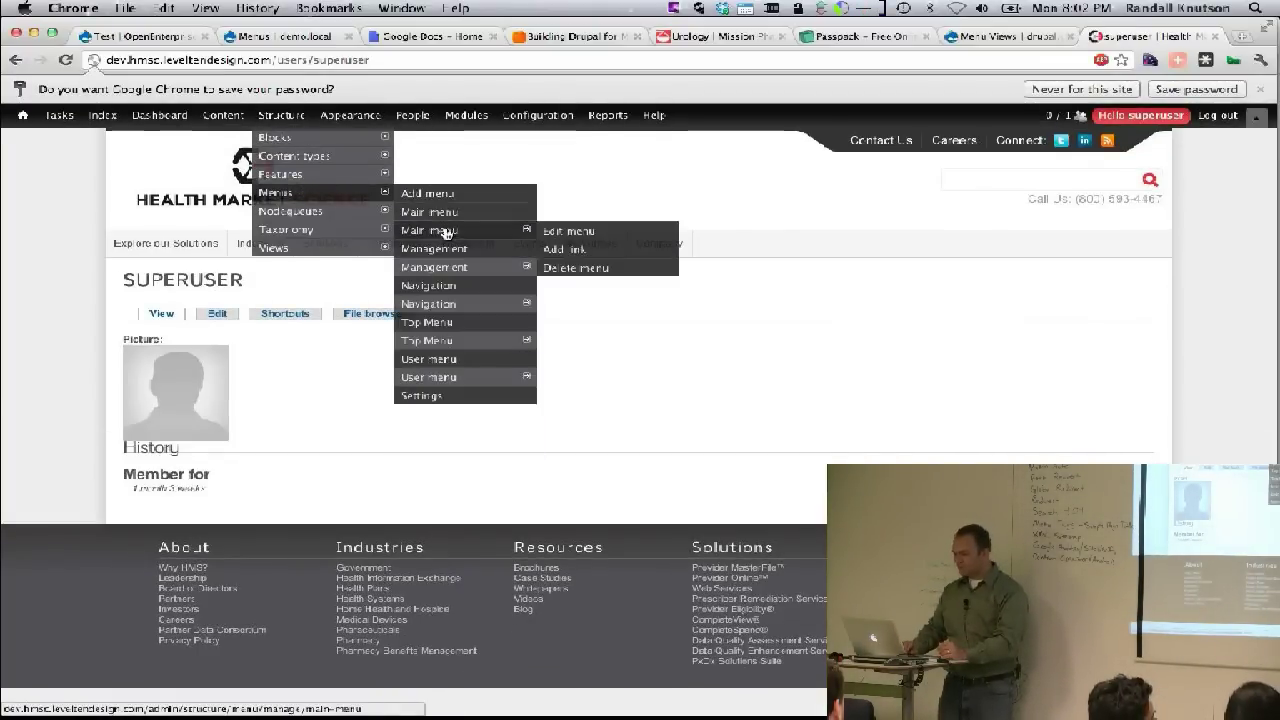
click(556, 233)
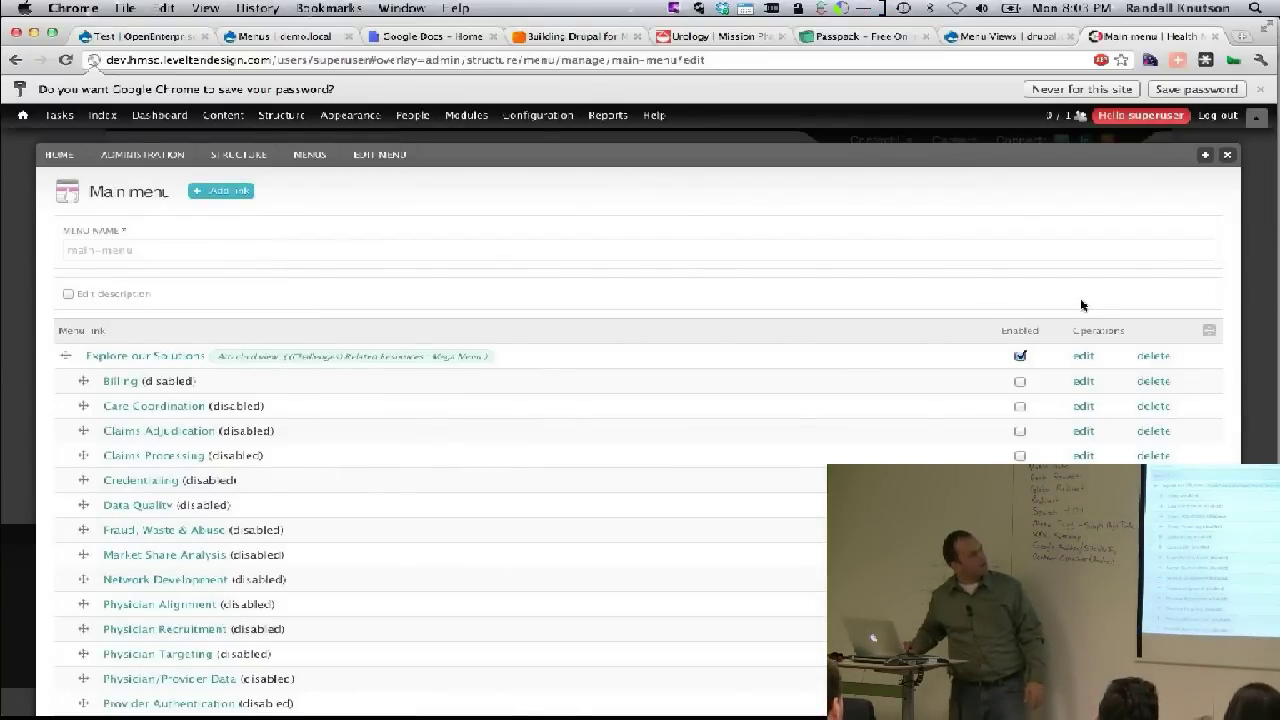
click(1086, 355)
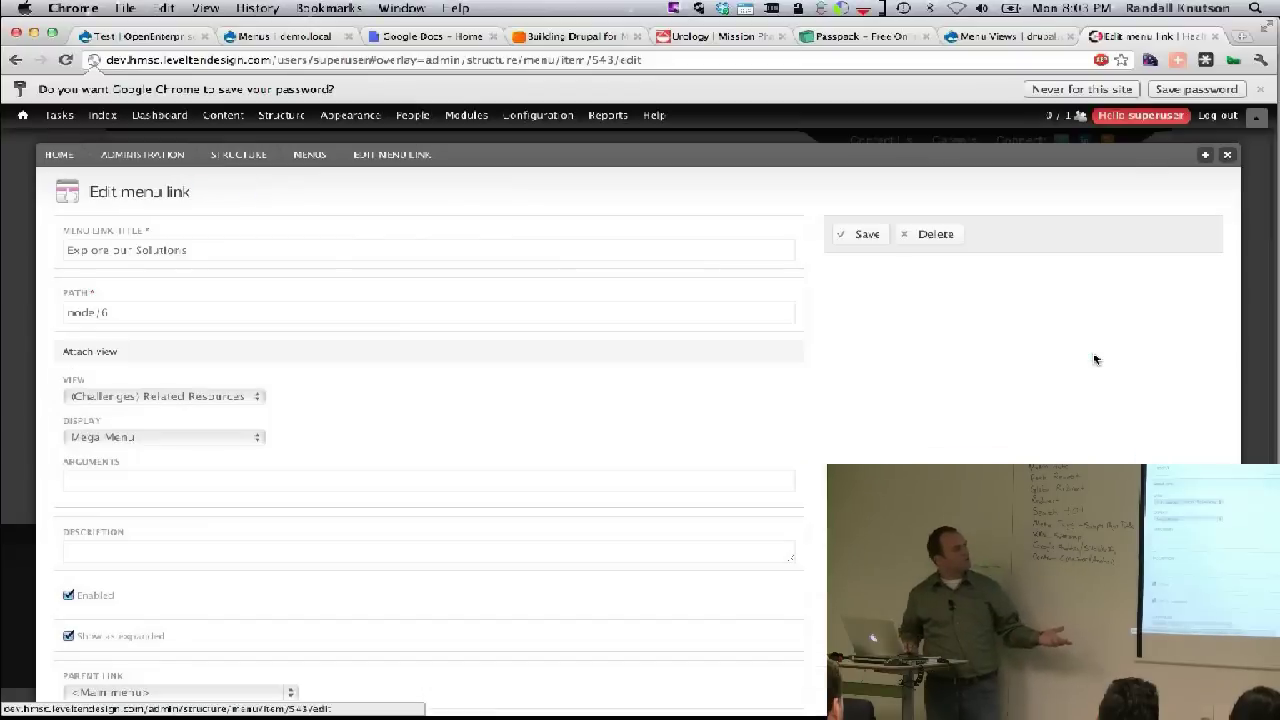
Review the node/6 path, (Challenges) Related Resources view and arguments, then return to the slides.
triple_click(119, 311)
click(187, 398)
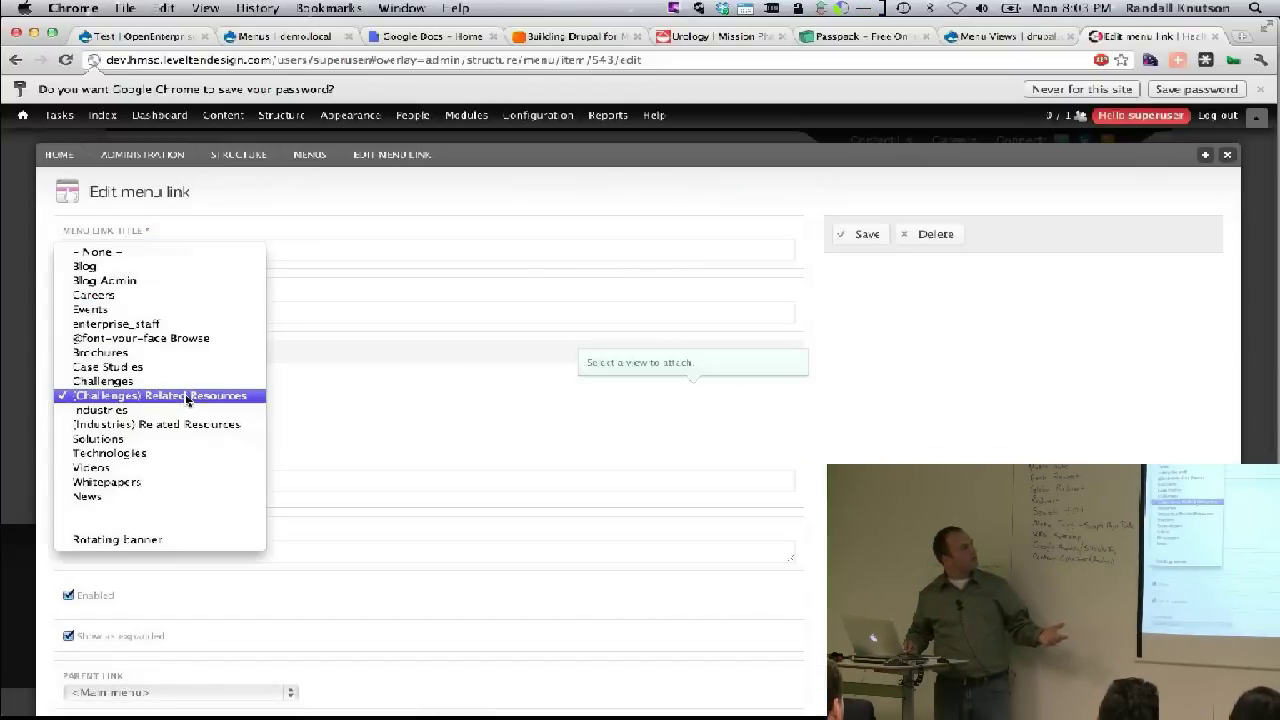
click(187, 396)
click(189, 481)
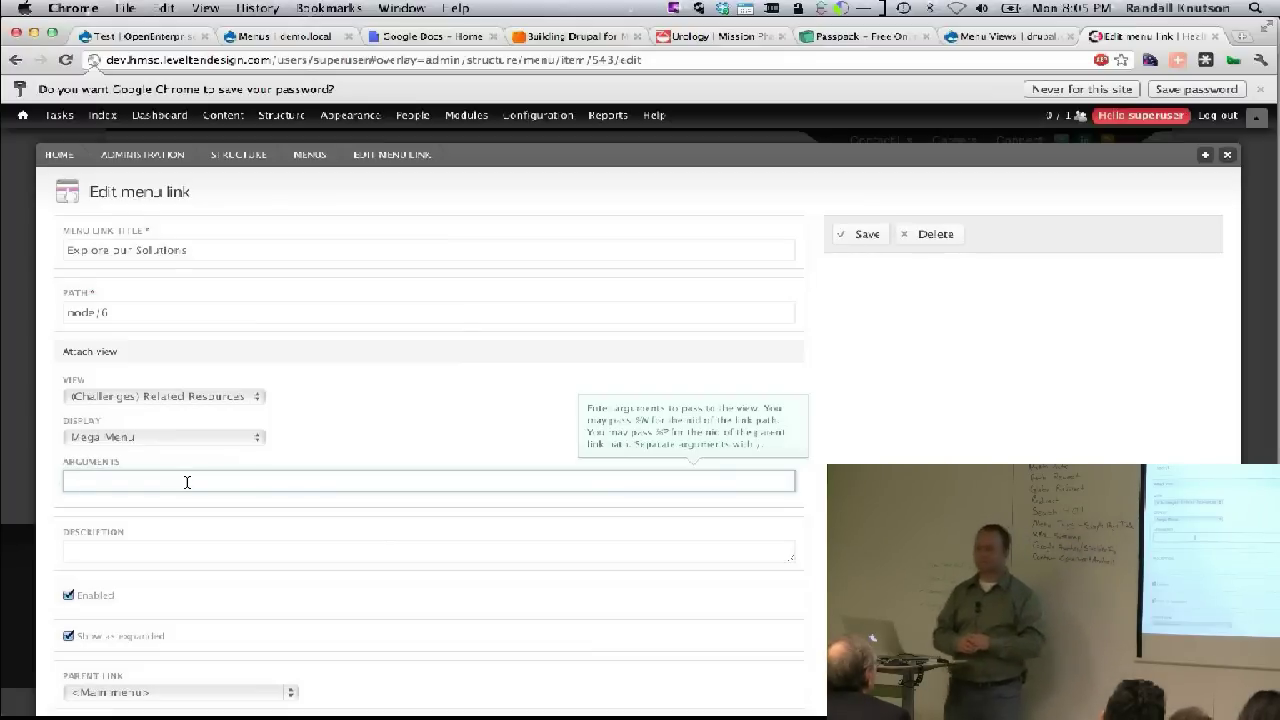
key(super+grave)
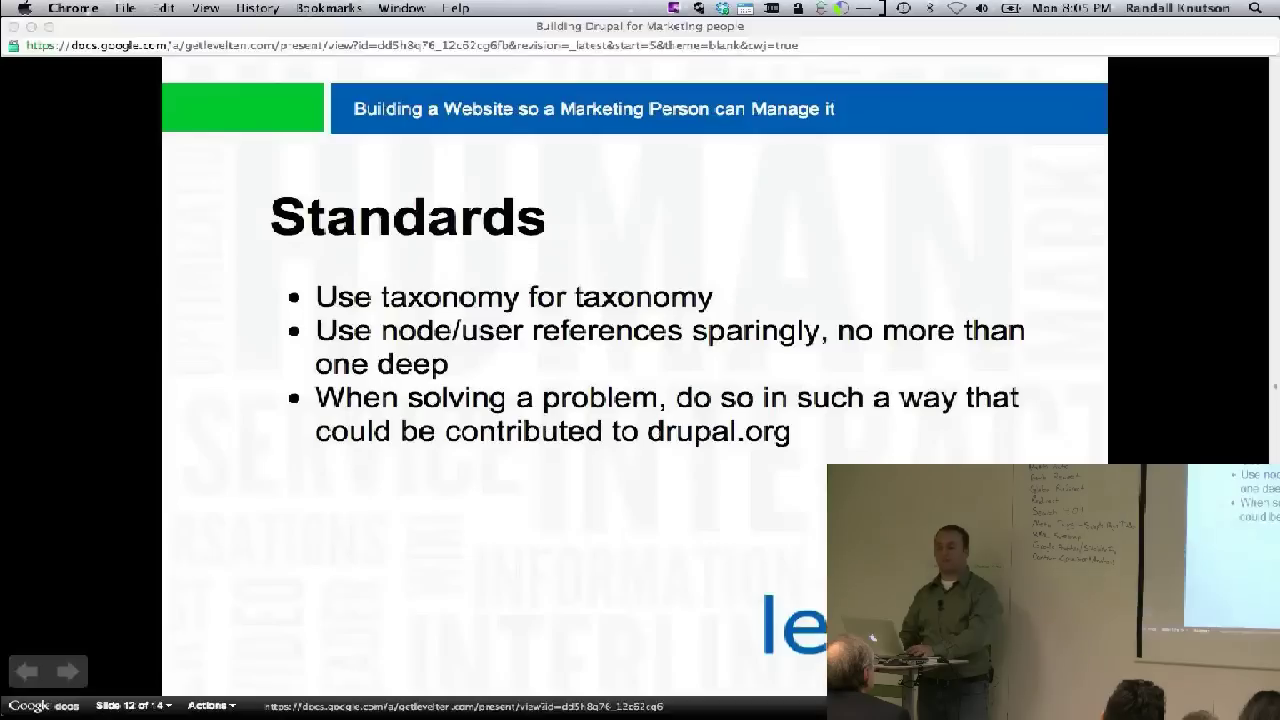